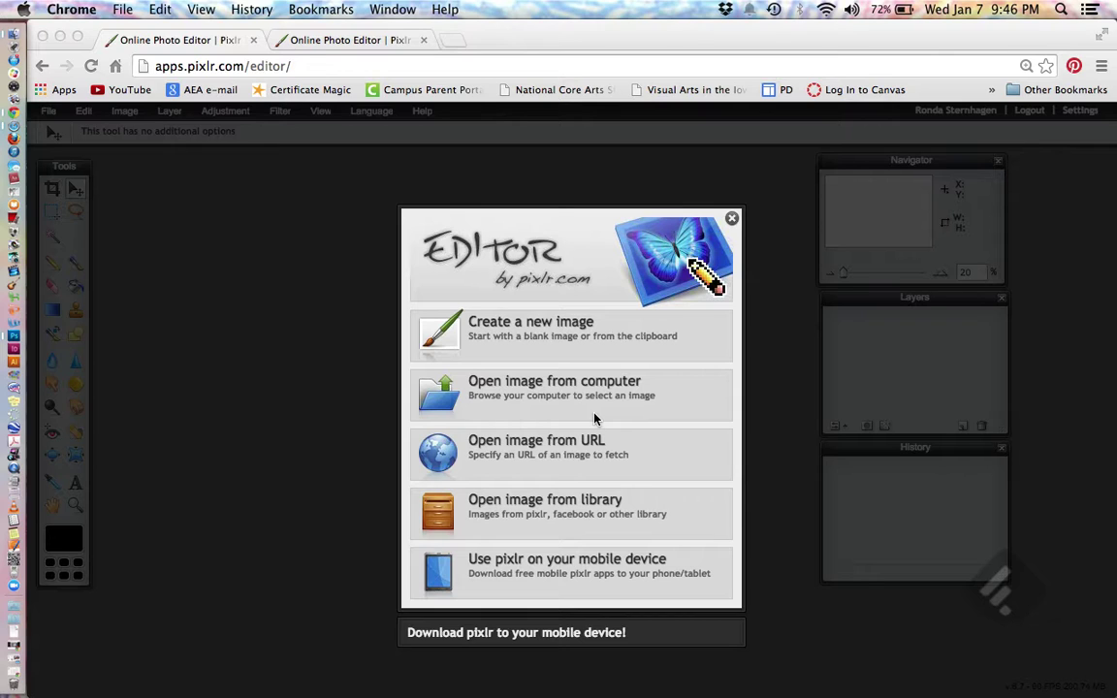
Open the Aestheometry JPEG image from the computer's Desktop.
{"action": "left_click", "coordinate": [567, 407]}
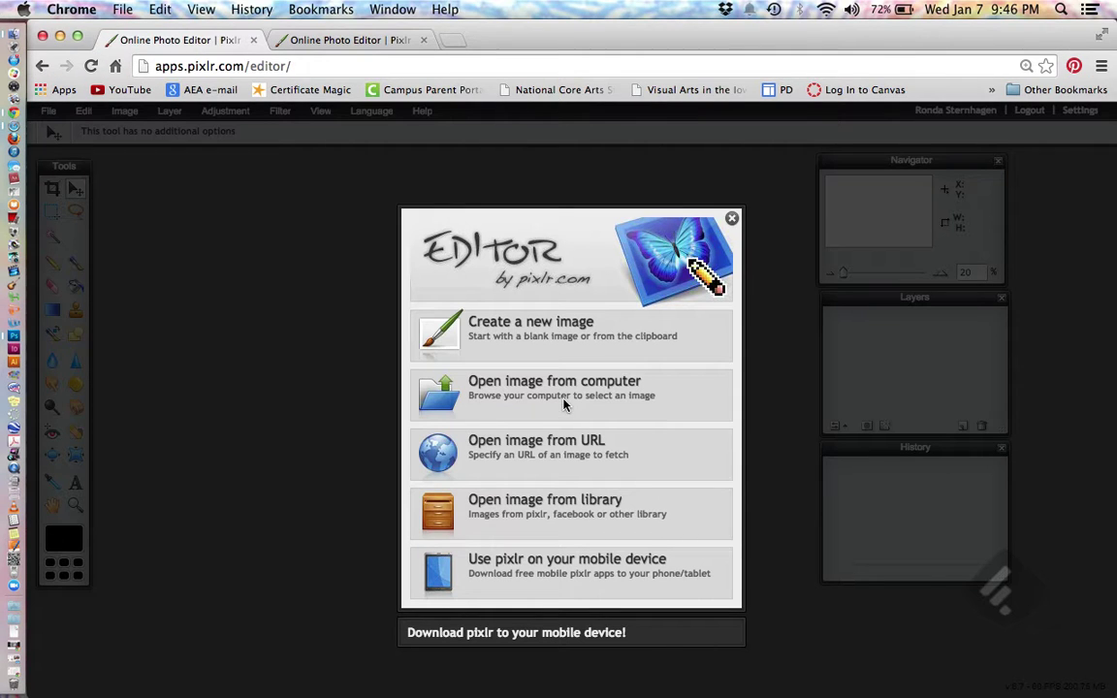
{"action": "left_click", "coordinate": [508, 396]}
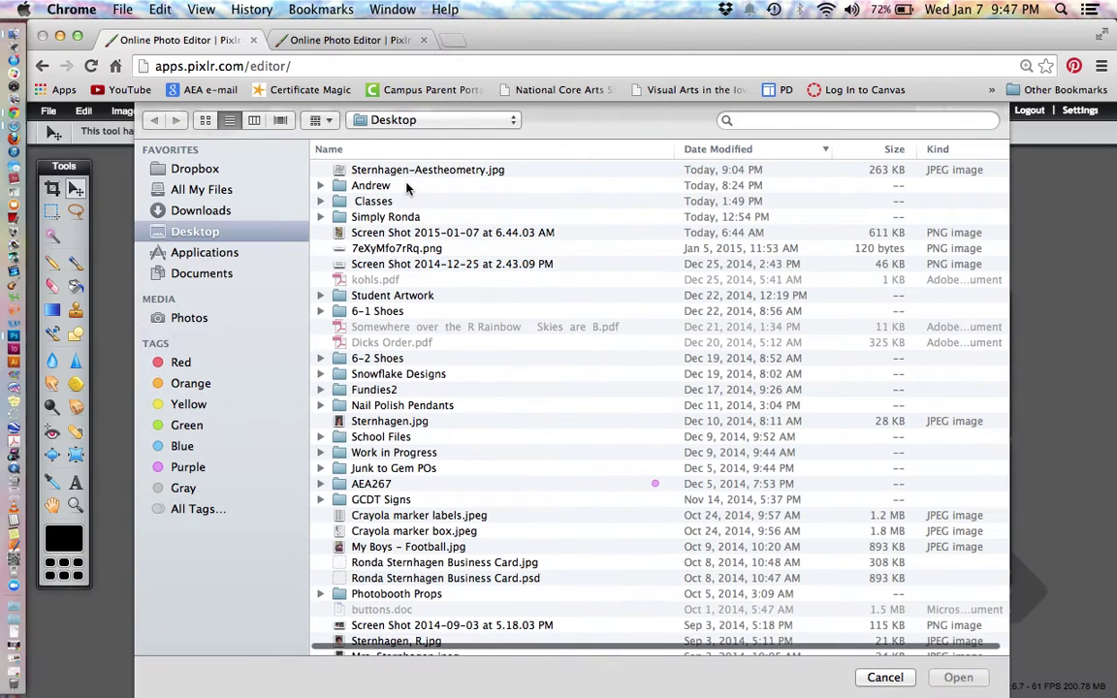
{"action": "double_click", "coordinate": [395, 170]}
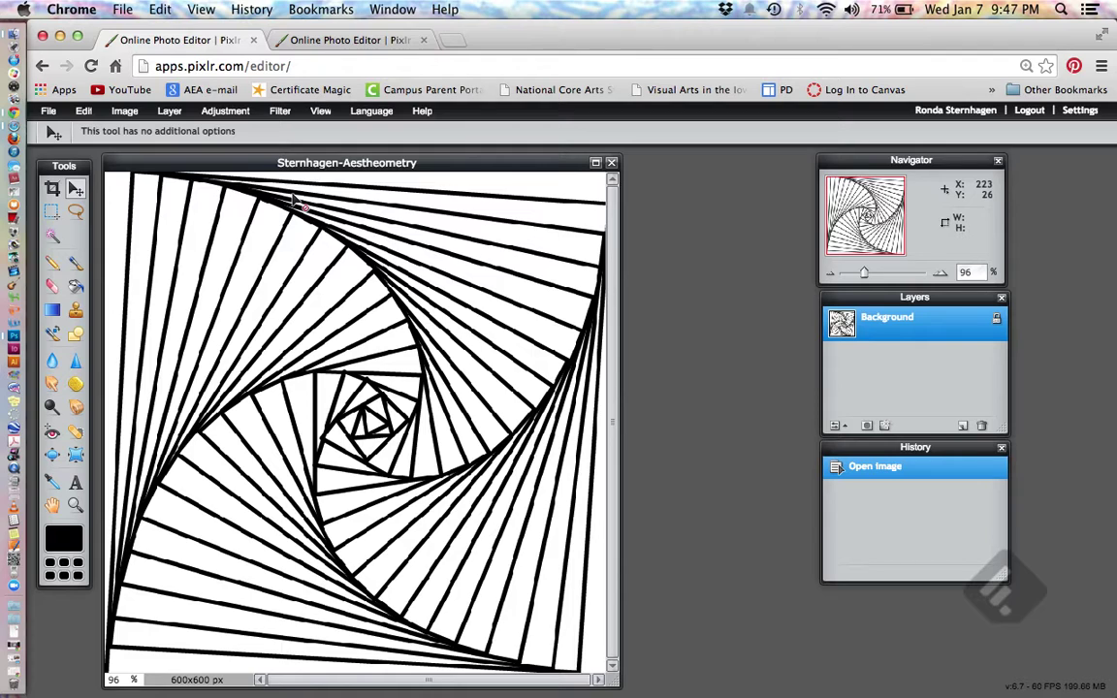
Enlarge the canvas to 3600 pixels wide and 2400 pixels high, keeping the design anchored in the upper-left corner.
{"action": "left_click", "coordinate": [126, 112]}
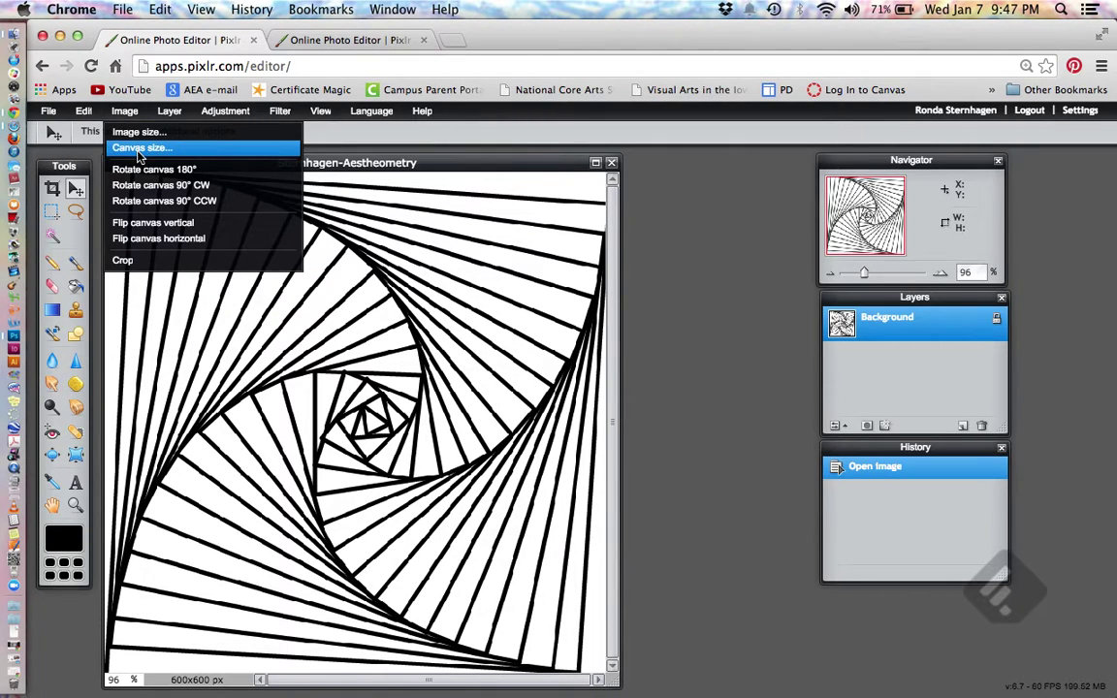
{"action": "left_click", "coordinate": [139, 151]}
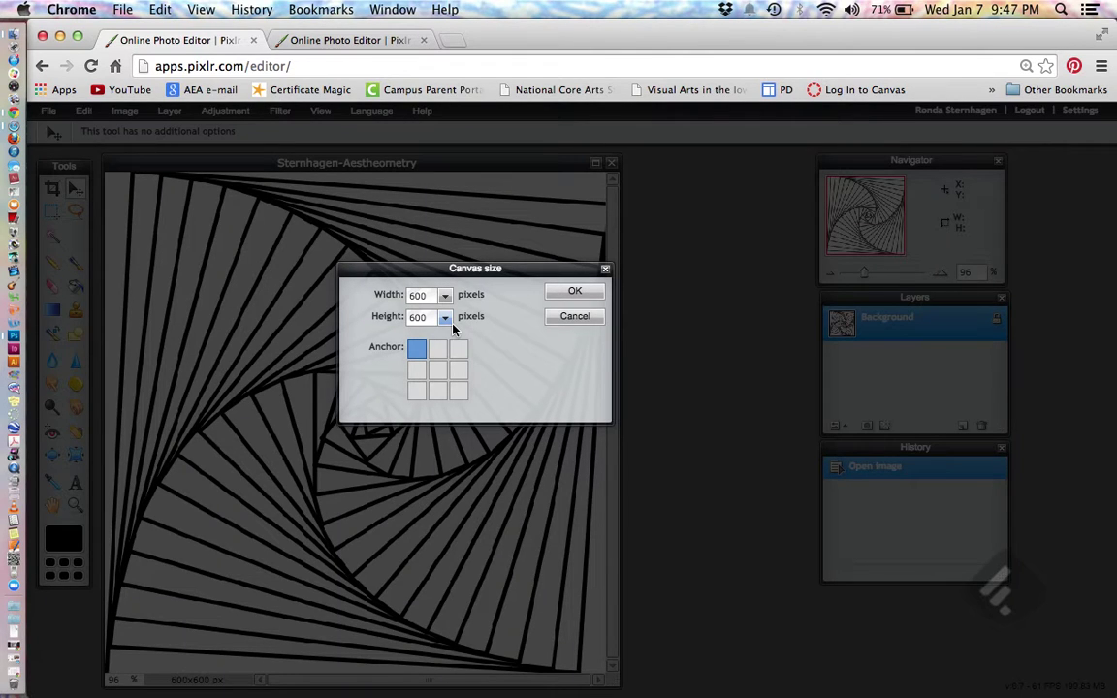
{"action": "left_click", "coordinate": [426, 294]}
{"action": "left_click", "coordinate": [409, 296]}
{"action": "type", "text": "3"}
{"action": "left_click", "coordinate": [414, 319]}
{"action": "key", "text": "BackSpace"}
{"action": "type", "text": "24"}
{"action": "left_click", "coordinate": [578, 292]}
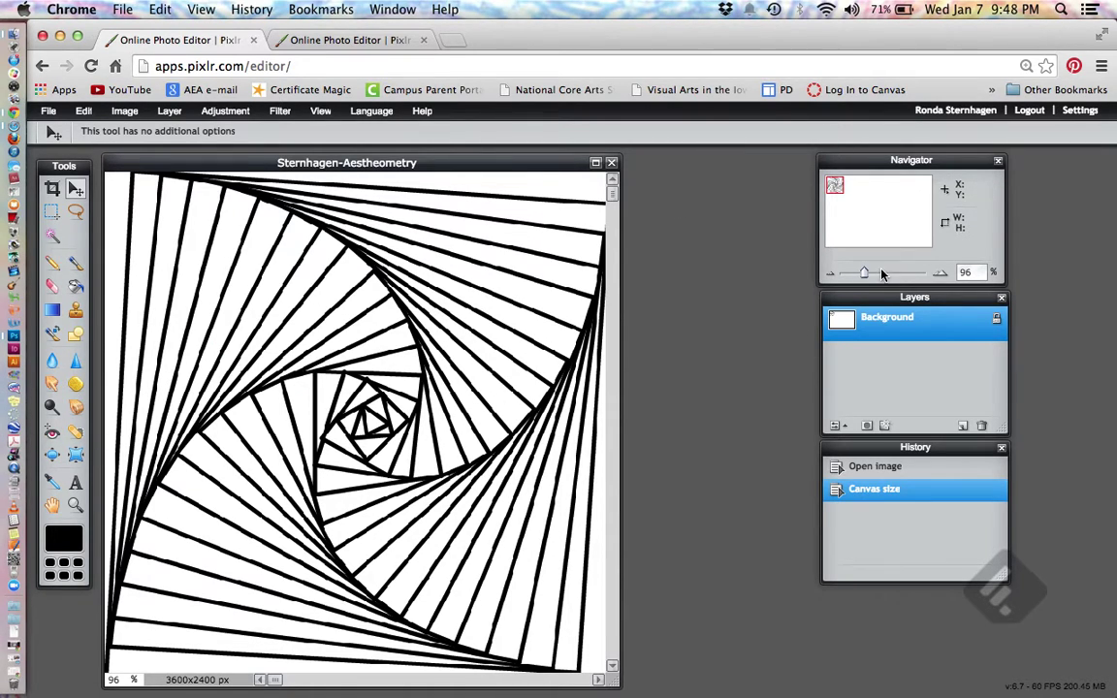
Copy the spiral design using a rectangular marquee of about 600 by 596 pixels, and clear the selection.
{"action": "left_click_drag", "start_coordinate": [866, 276], "coordinate": [846, 278]}
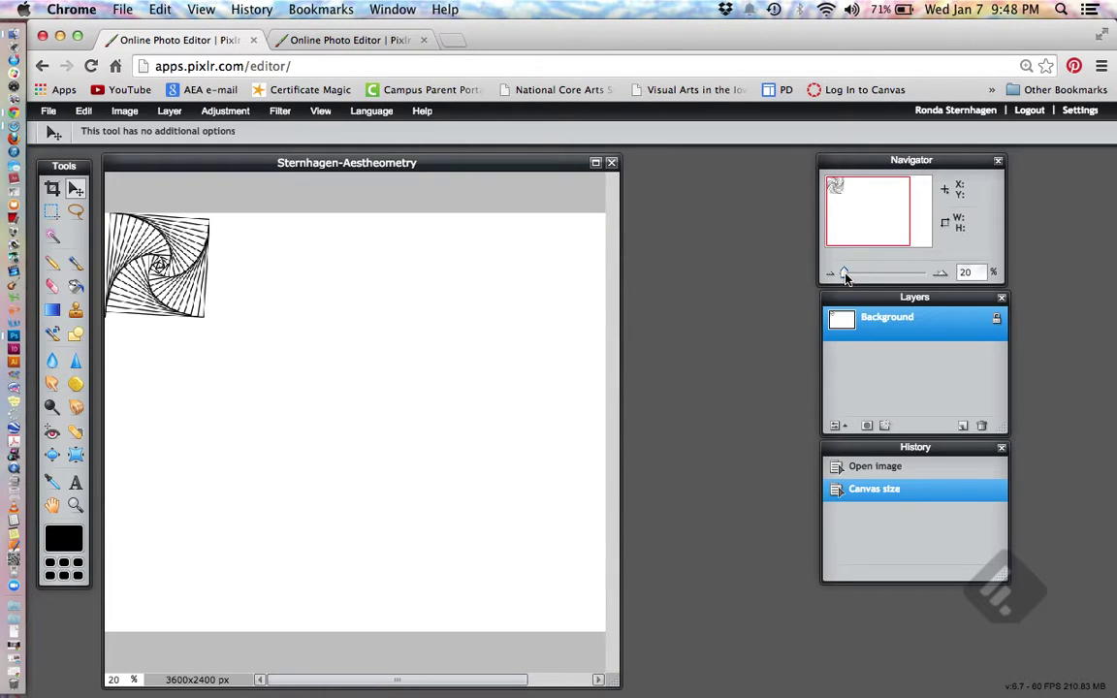
{"action": "left_click_drag", "start_coordinate": [612, 682], "coordinate": [787, 657]}
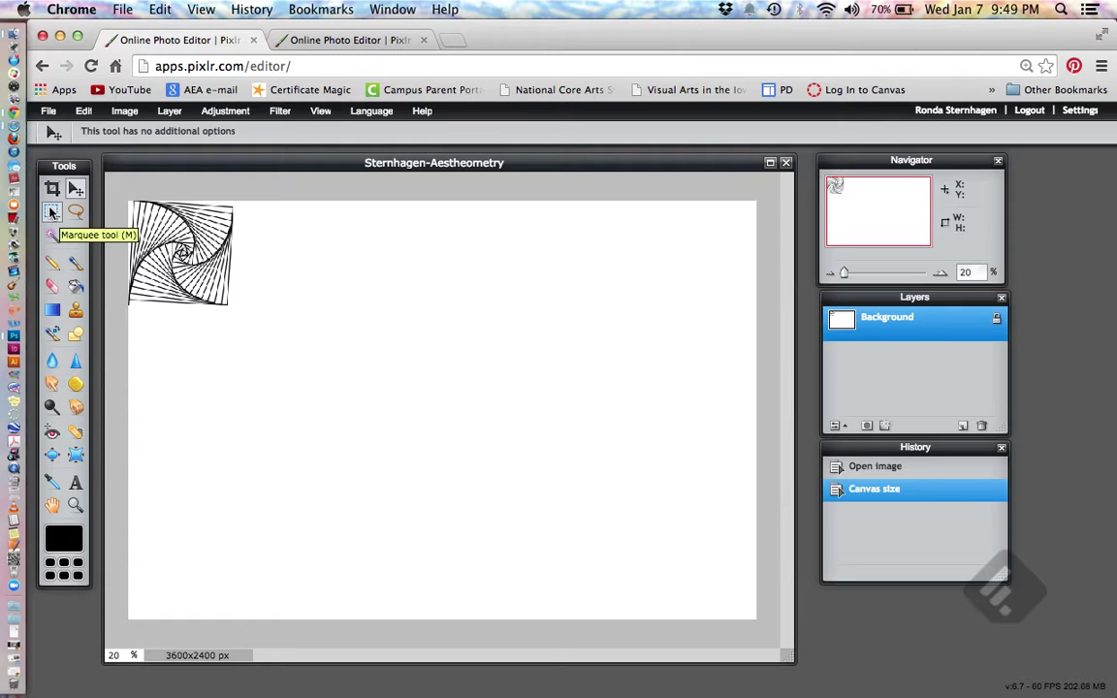
{"action": "left_click", "coordinate": [52, 213]}
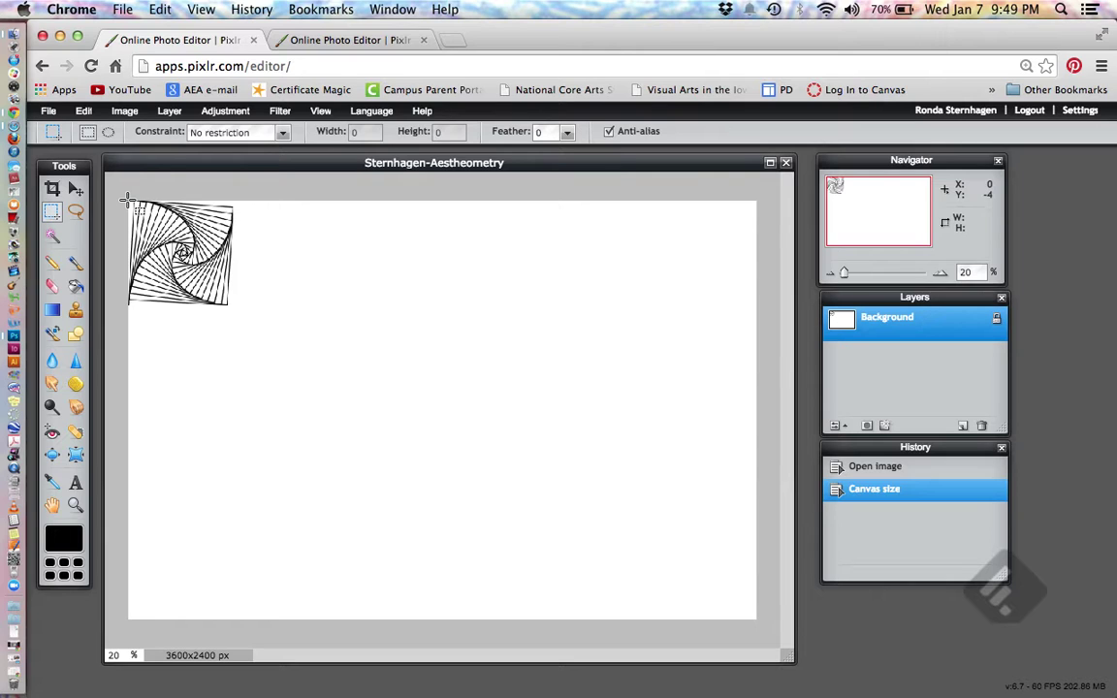
{"action": "left_click_drag", "start_coordinate": [127, 200], "coordinate": [244, 315]}
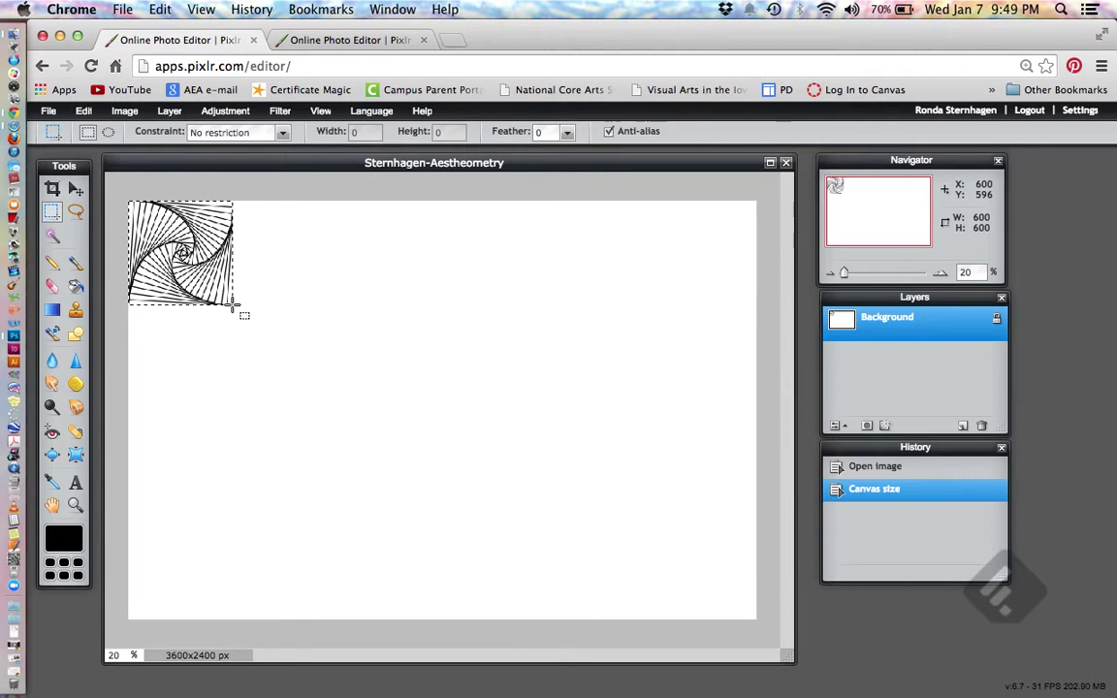
{"action": "left_click_drag", "start_coordinate": [244, 315], "coordinate": [244, 314]}
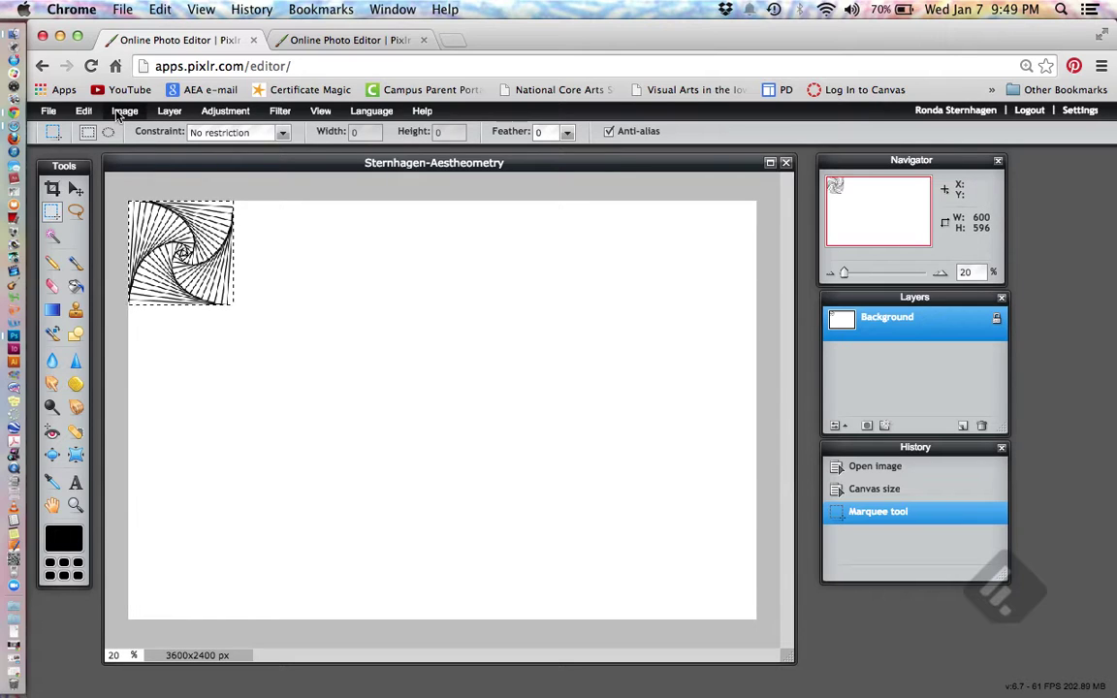
{"action": "left_click", "coordinate": [84, 113]}
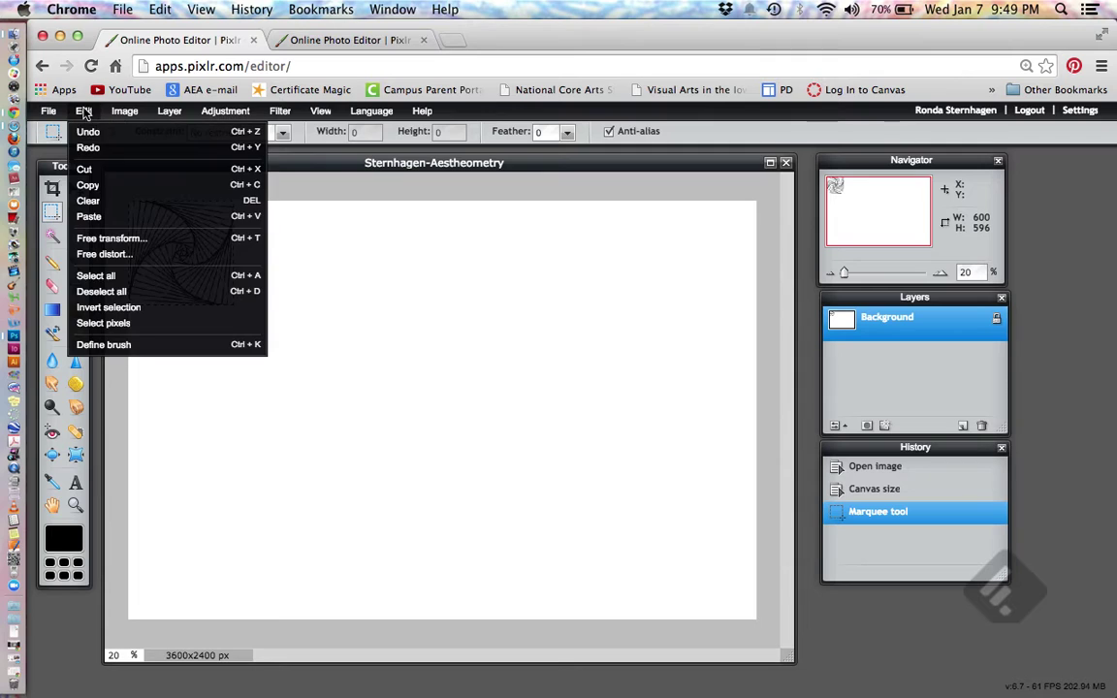
{"action": "left_click", "coordinate": [100, 187]}
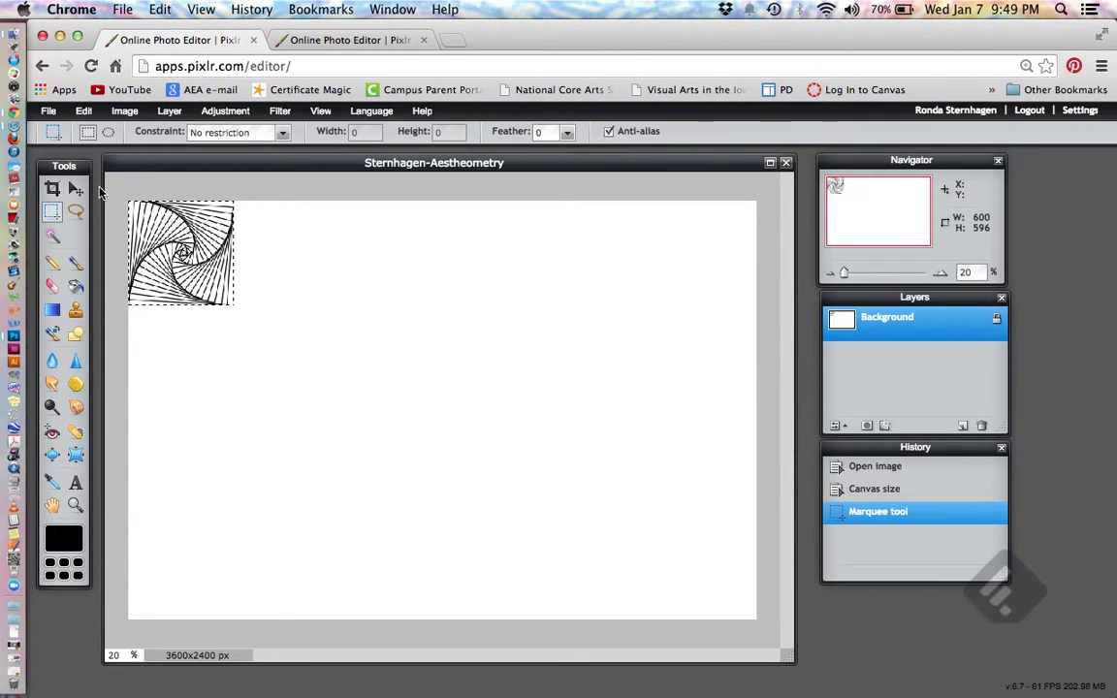
{"action": "left_click", "coordinate": [84, 112]}
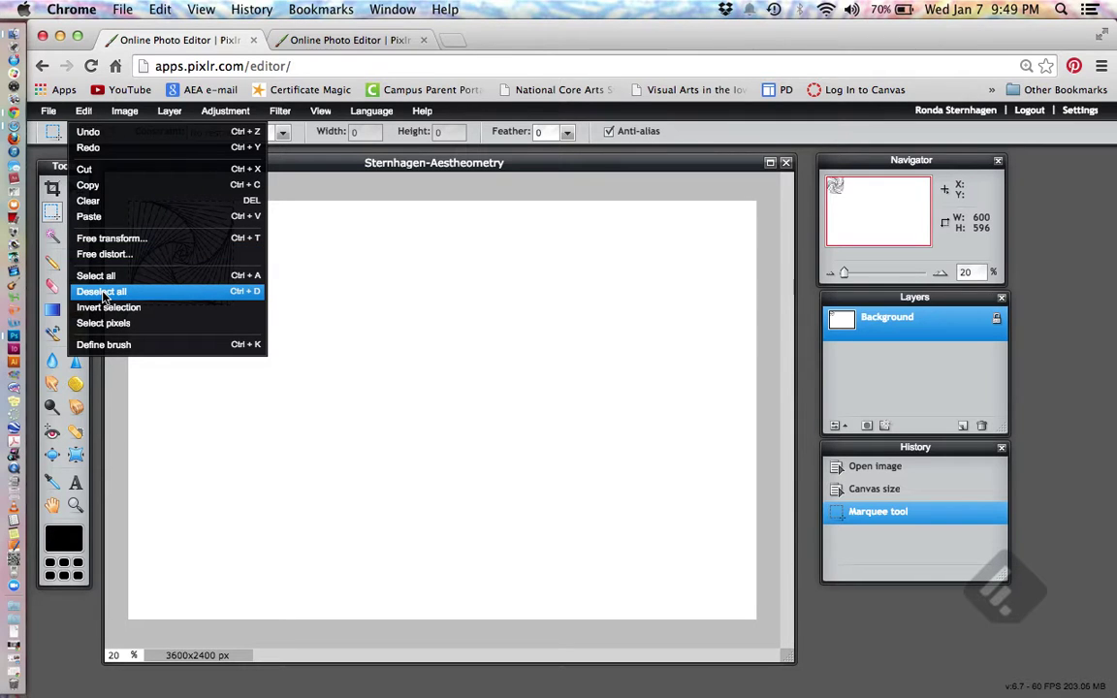
{"action": "left_click", "coordinate": [105, 292]}
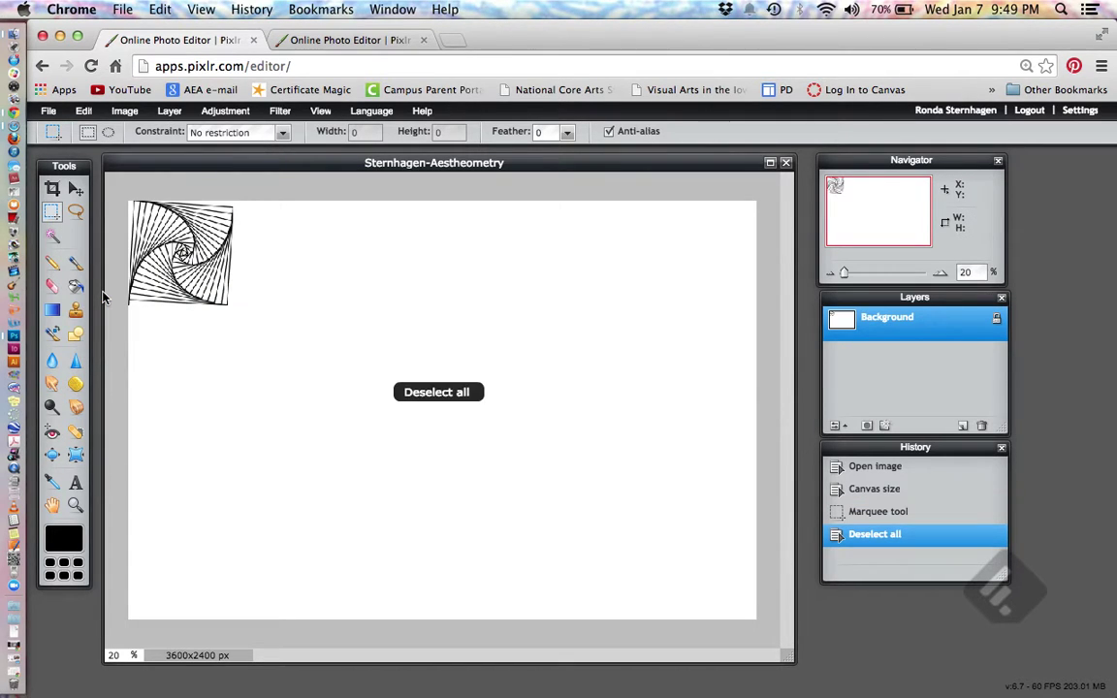
Paste a copy of the spiral design and move it directly to the right of the original along the canvas's upper edge.
{"action": "left_click", "coordinate": [84, 111]}
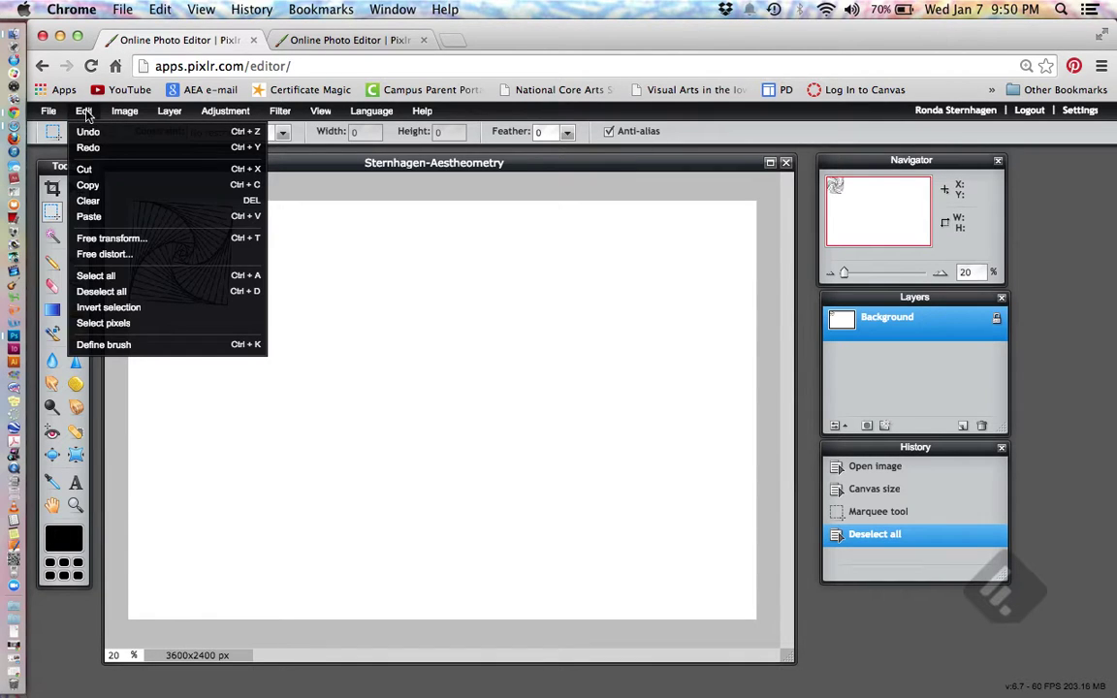
{"action": "left_click", "coordinate": [97, 223]}
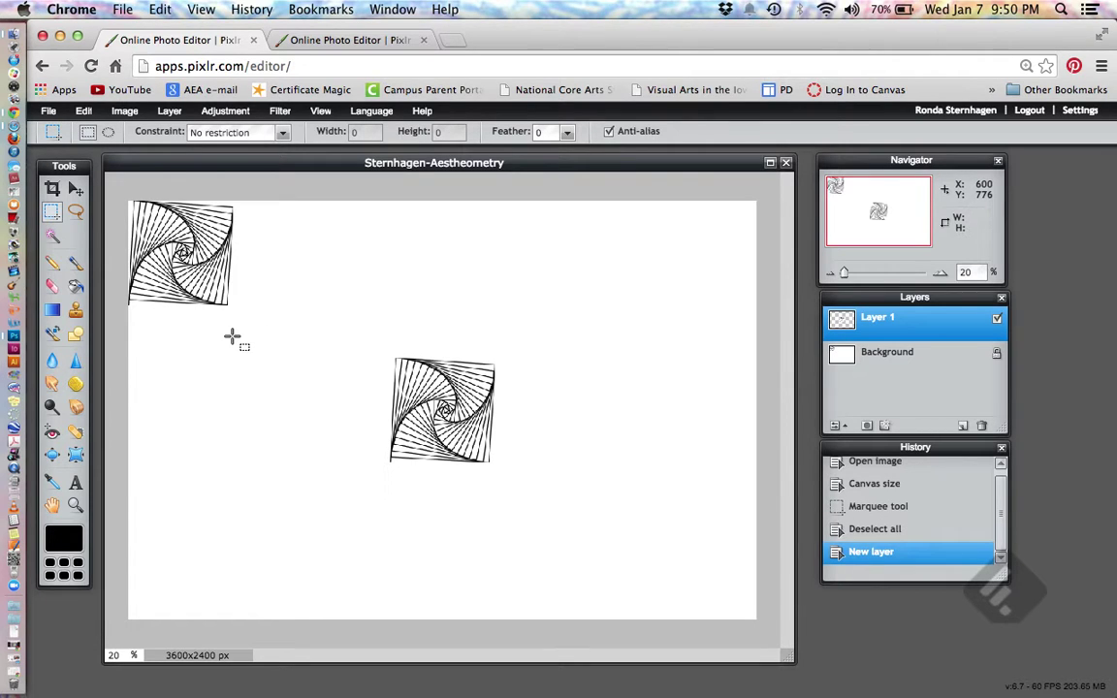
{"action": "left_click", "coordinate": [76, 189]}
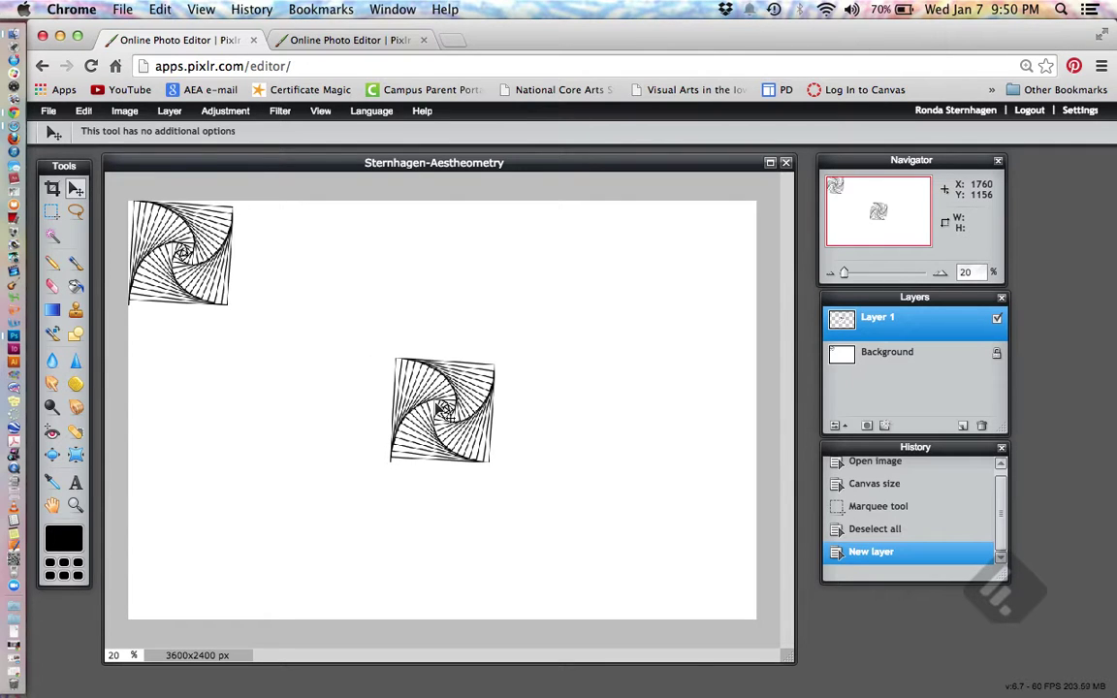
{"action": "left_click_drag", "start_coordinate": [443, 409], "coordinate": [287, 251]}
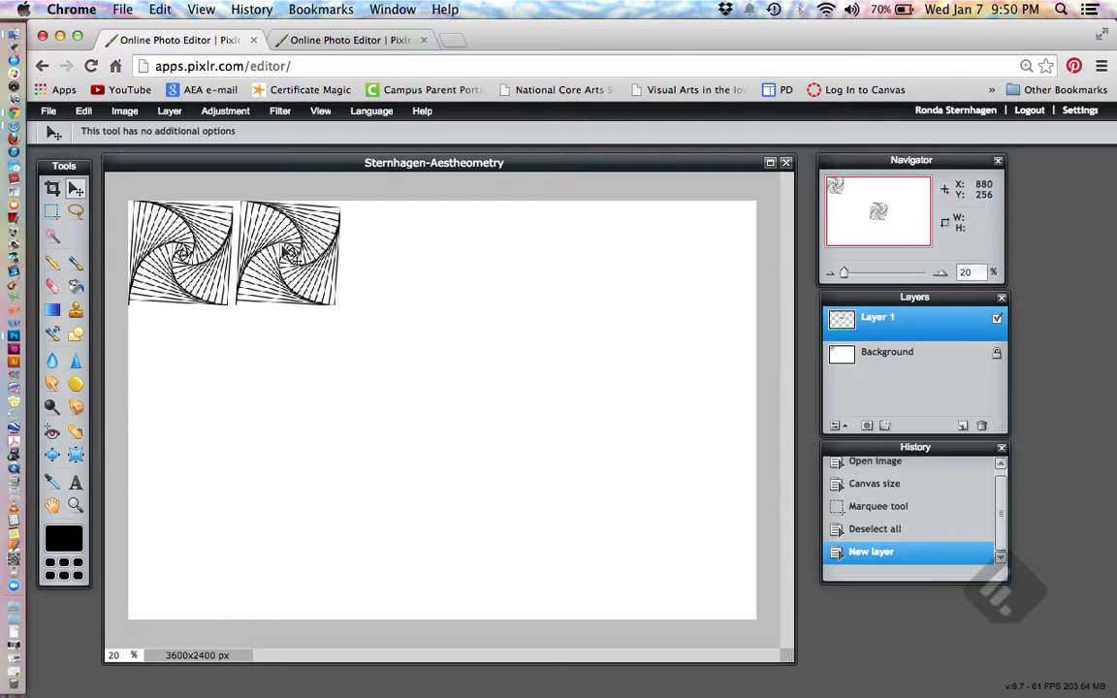
{"action": "left_click_drag", "start_coordinate": [287, 251], "coordinate": [287, 251]}
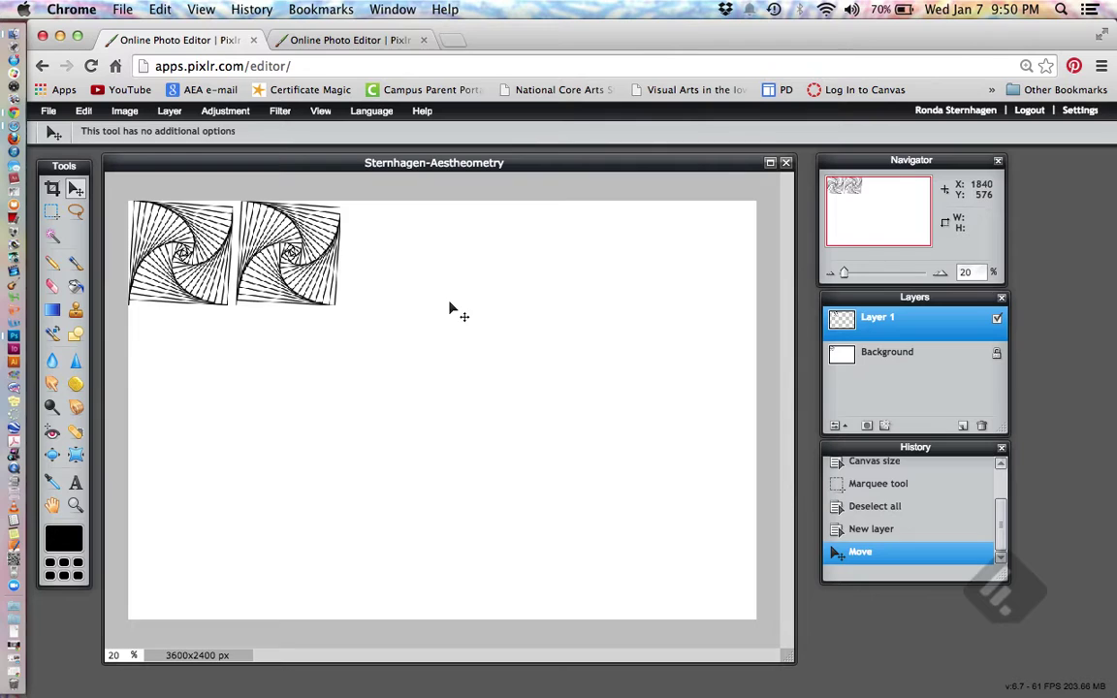
Paste a third spiral design and line it up beside the second one, fine-tuning the spacing with Layer 1 selected.
{"action": "left_click", "coordinate": [85, 112]}
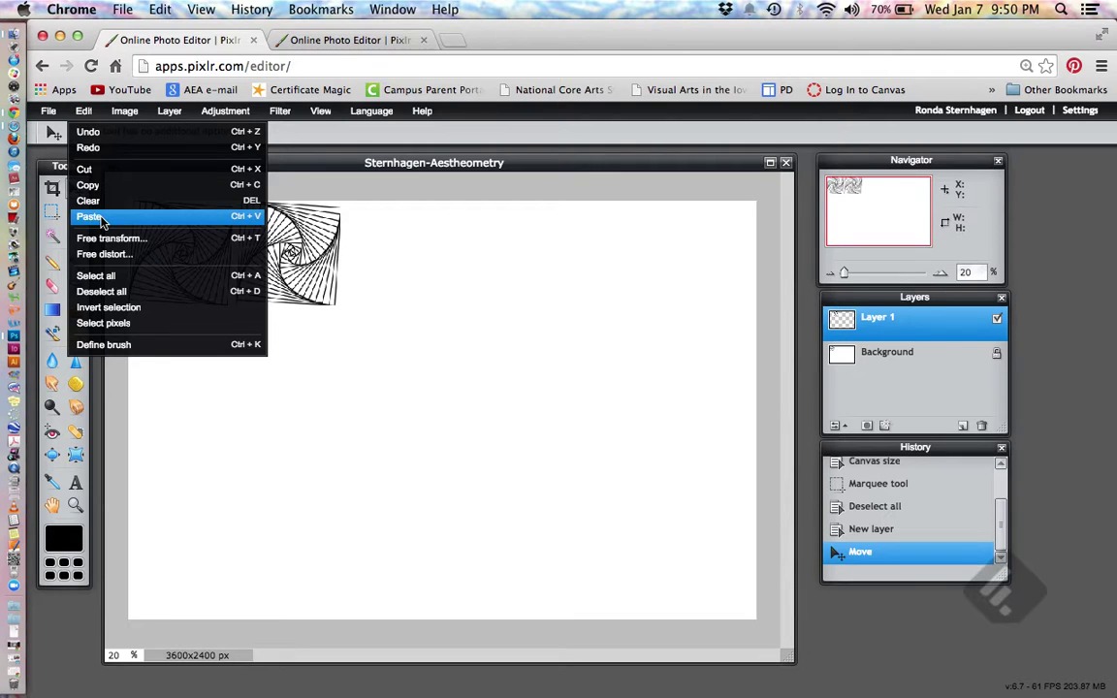
{"action": "left_click", "coordinate": [249, 226]}
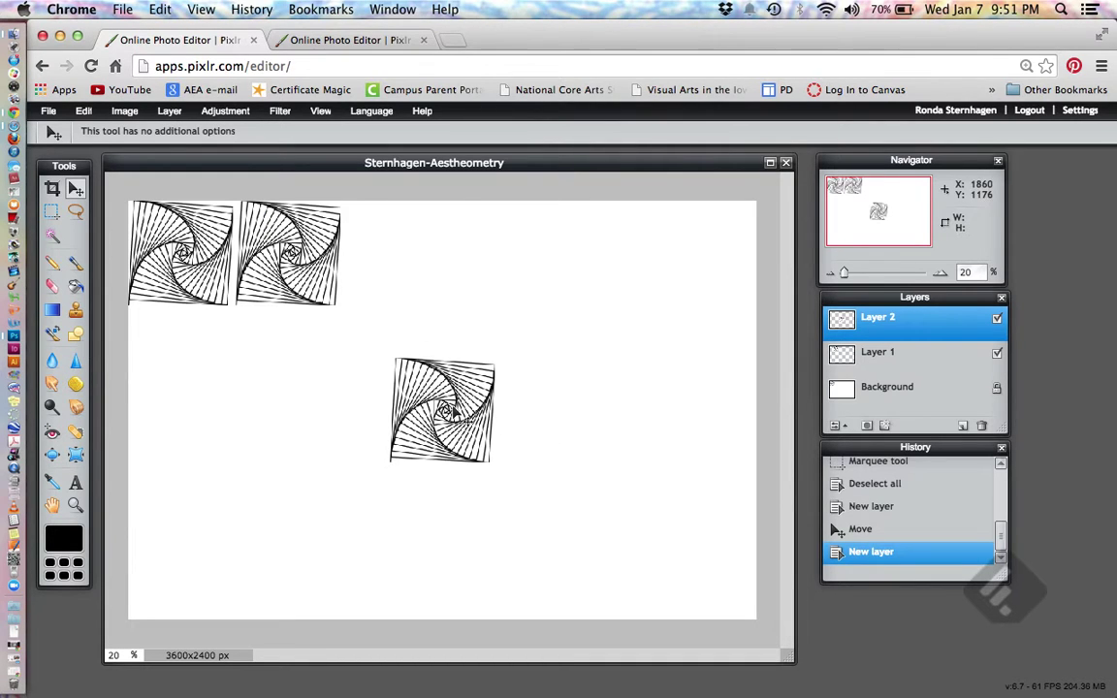
{"action": "left_click_drag", "start_coordinate": [422, 405], "coordinate": [392, 253]}
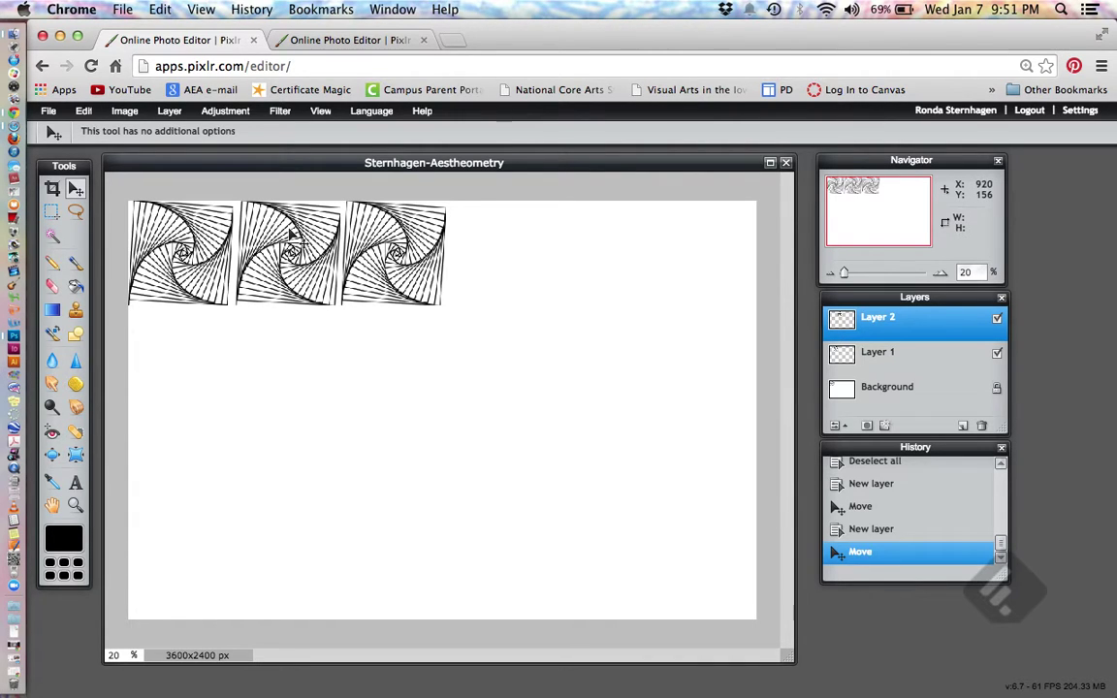
{"action": "left_click_drag", "start_coordinate": [289, 235], "coordinate": [295, 236]}
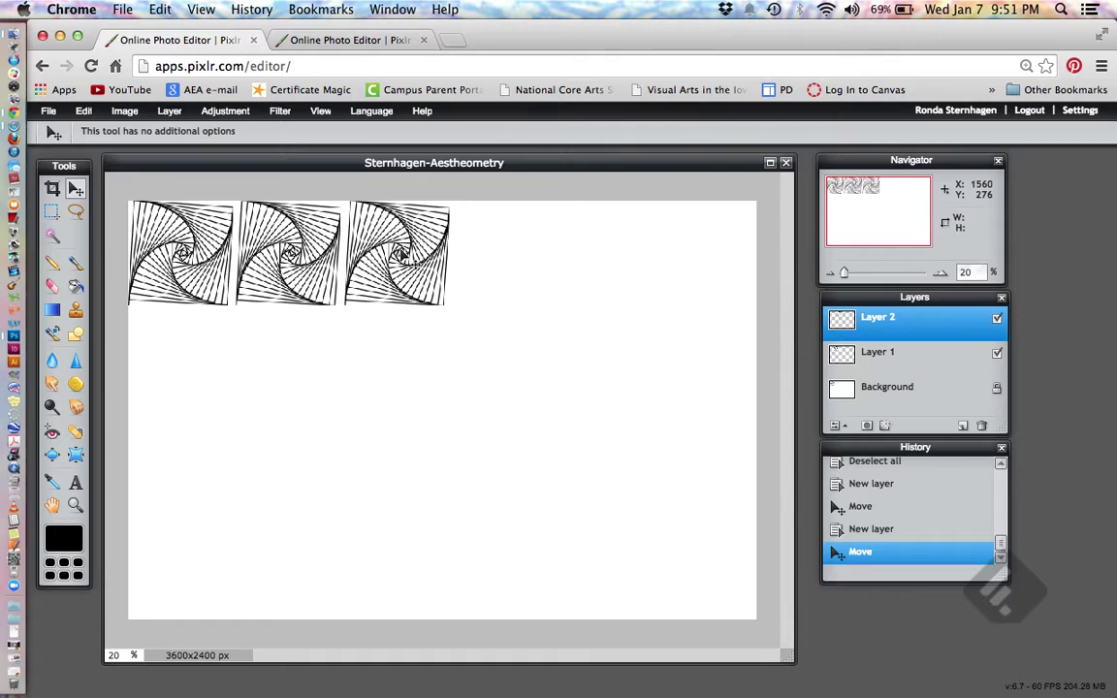
{"action": "left_click_drag", "start_coordinate": [401, 252], "coordinate": [397, 252]}
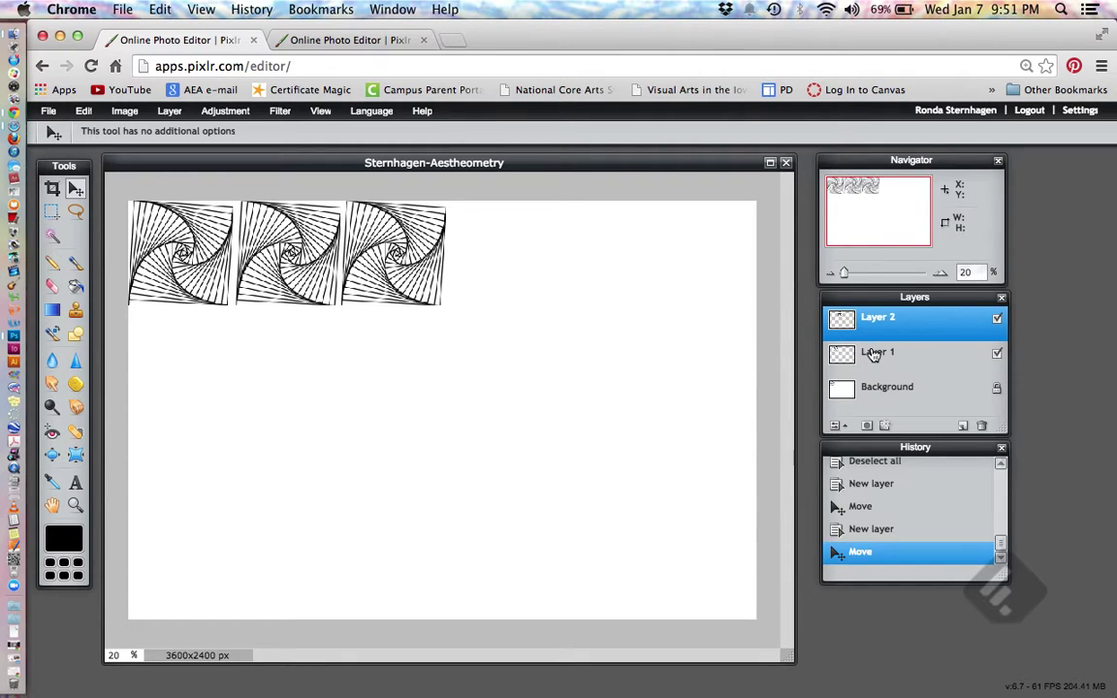
{"action": "left_click", "coordinate": [870, 354]}
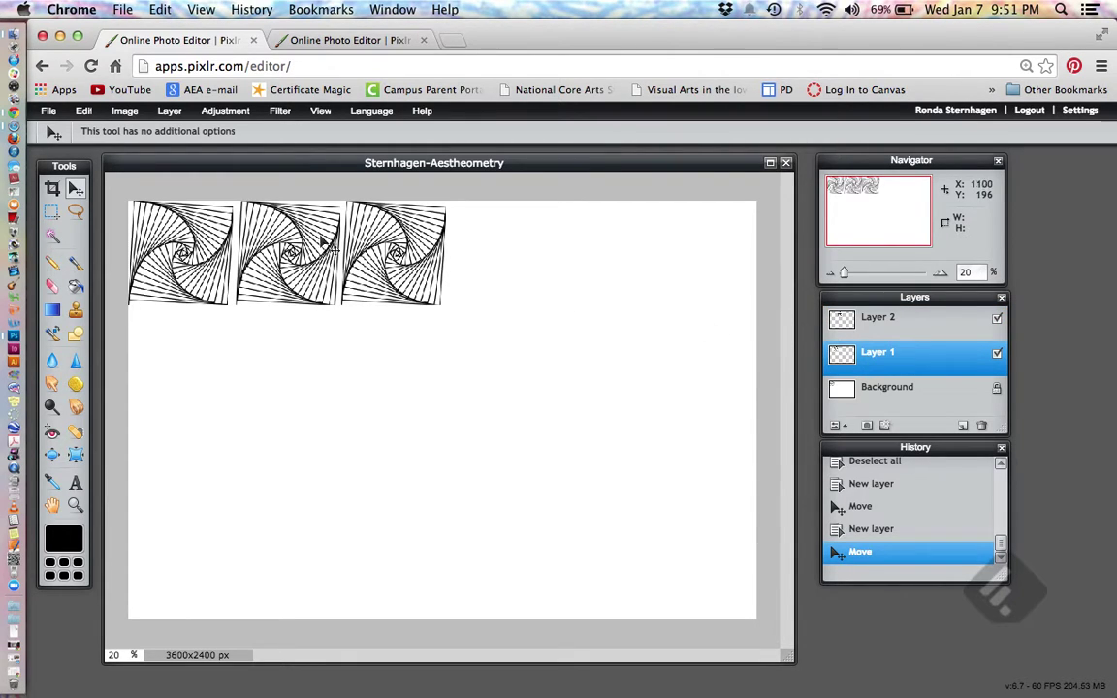
{"action": "left_click_drag", "start_coordinate": [299, 238], "coordinate": [300, 240]}
Paste a fourth spiral design and place it to the right of the third in the upper row.
{"action": "key", "text": "super+v"}
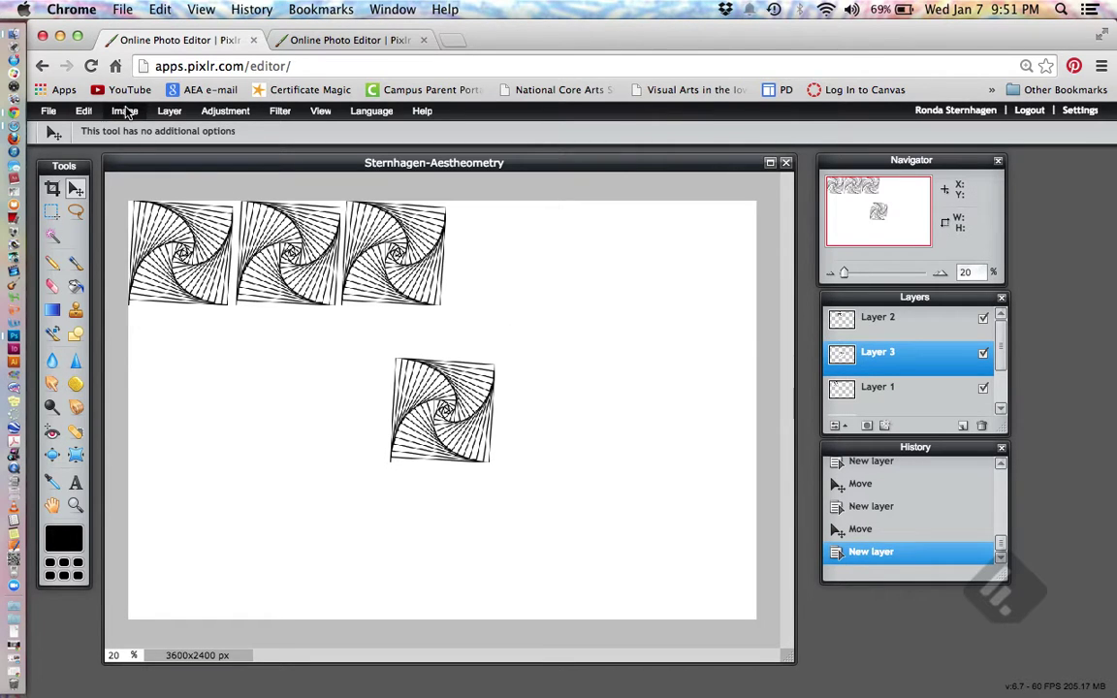
{"action": "left_click", "coordinate": [83, 110]}
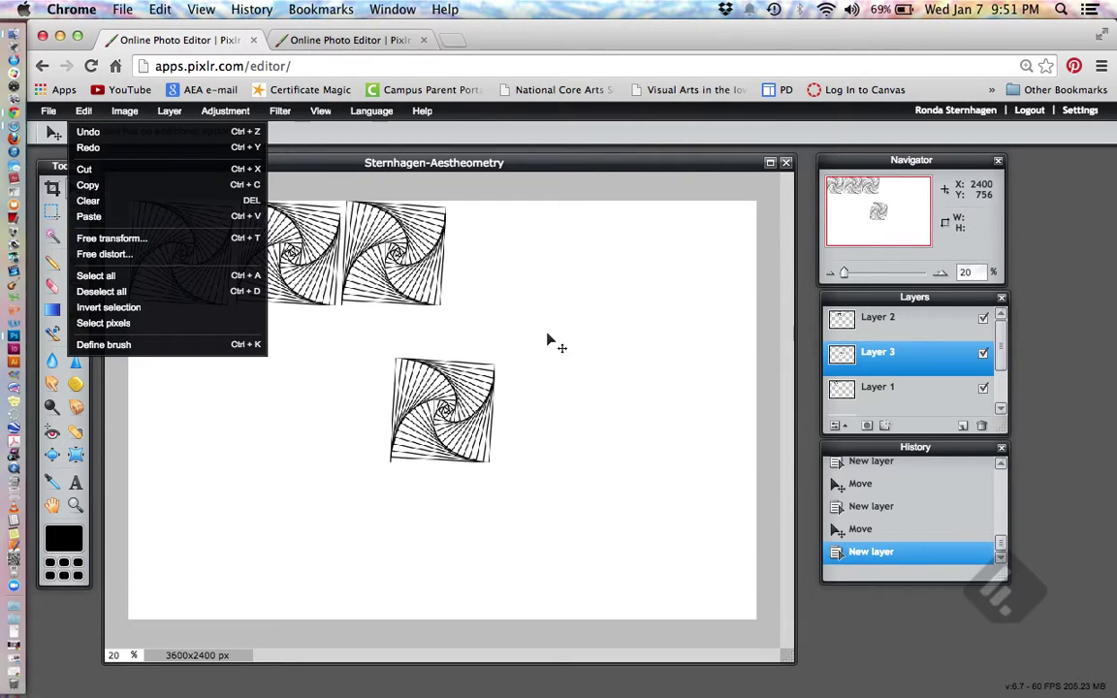
{"action": "left_click", "coordinate": [444, 415]}
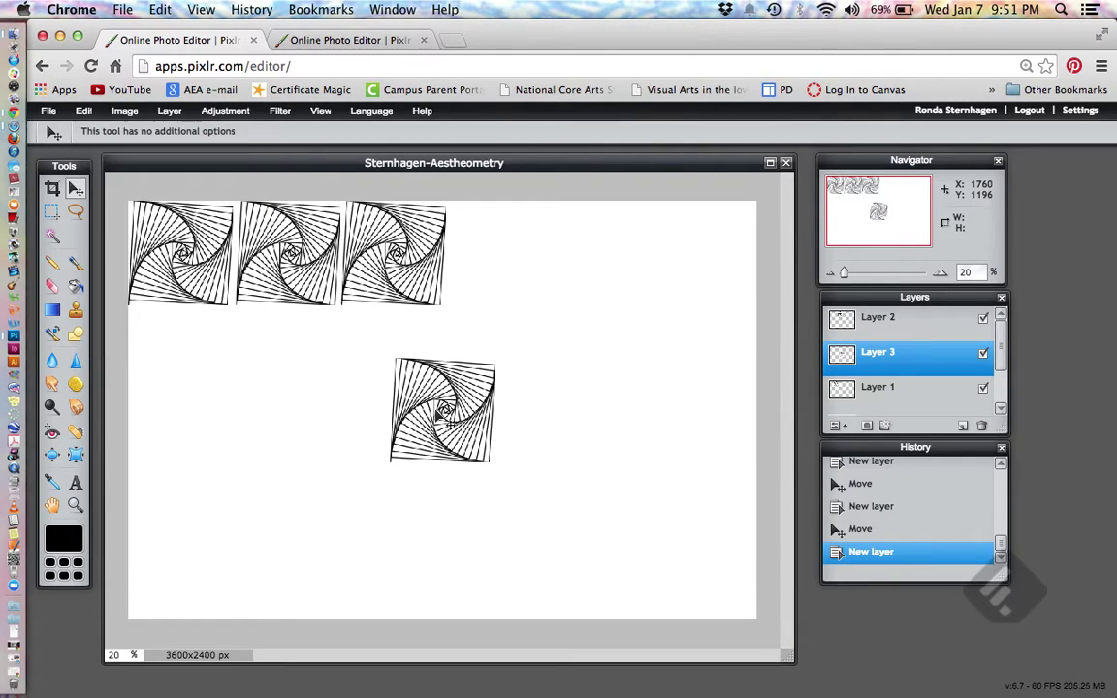
{"action": "left_click_drag", "start_coordinate": [443, 411], "coordinate": [503, 256]}
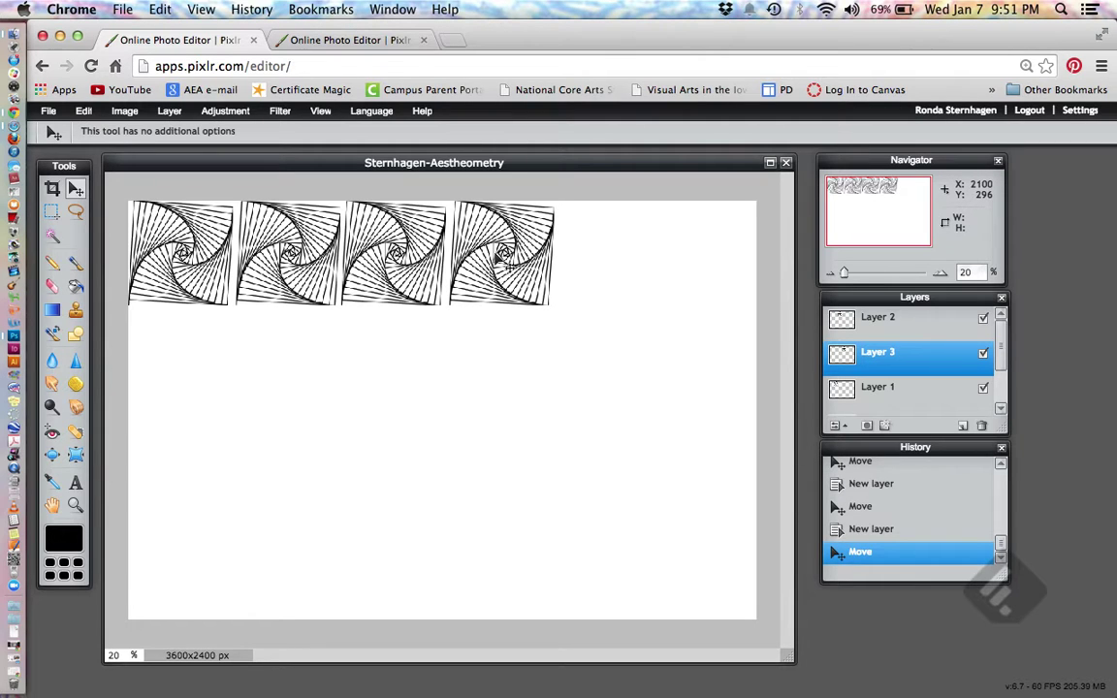
Paste a fifth and a sixth spiral design and place them side by side to complete the upper row to the canvas's right edge.
{"action": "key", "text": "super+v"}
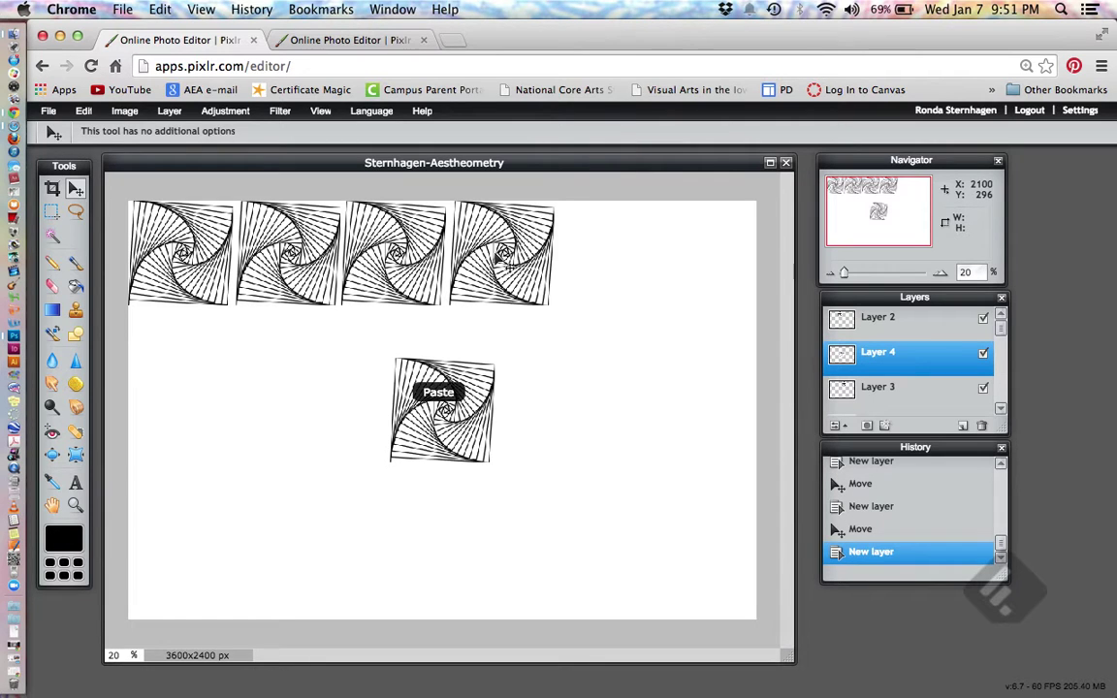
{"action": "left_click_drag", "start_coordinate": [407, 385], "coordinate": [616, 276]}
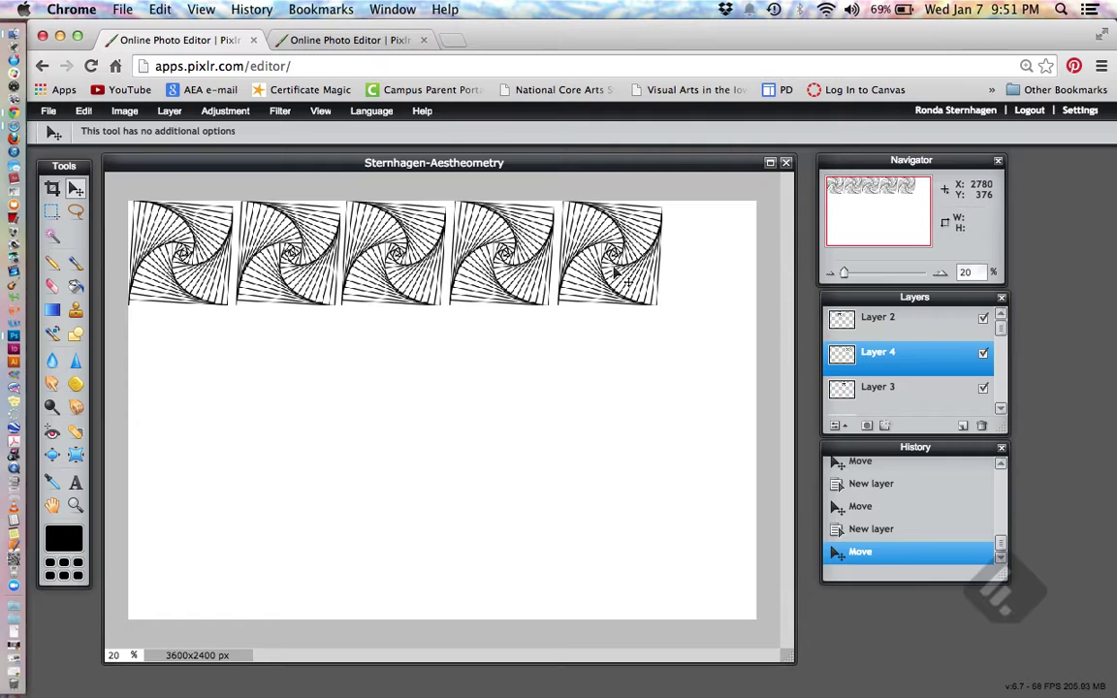
{"action": "key", "text": "super+v"}
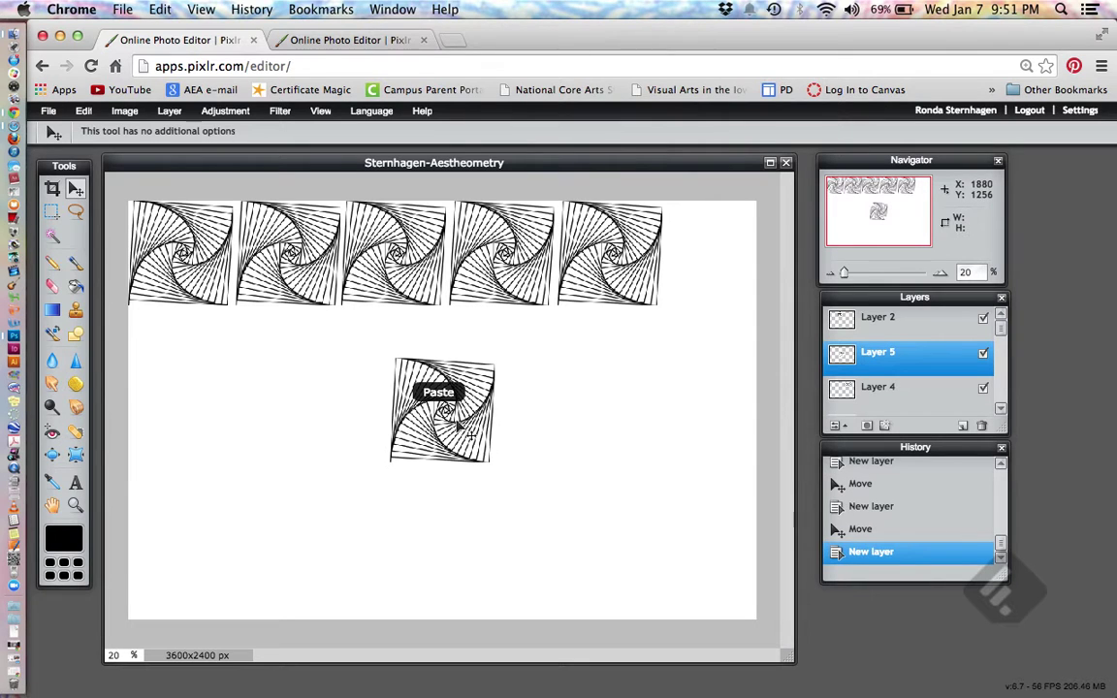
{"action": "left_click_drag", "start_coordinate": [450, 433], "coordinate": [710, 271]}
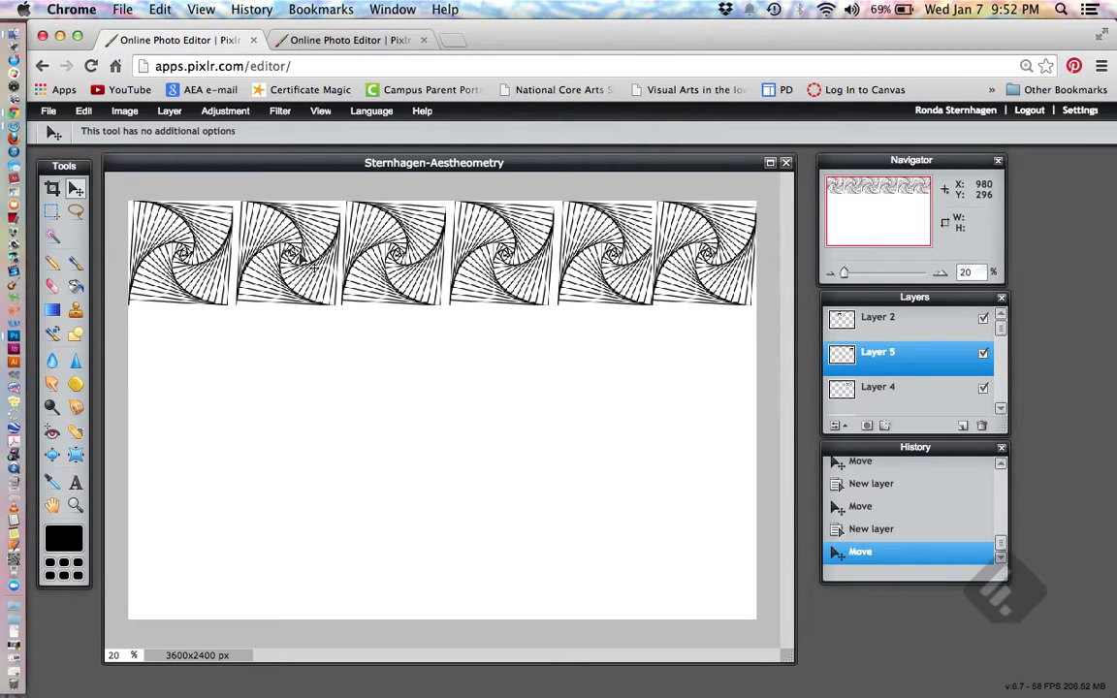
{"action": "scroll", "coordinate": [930, 359], "scroll_direction": "down", "scroll_amount": 1}
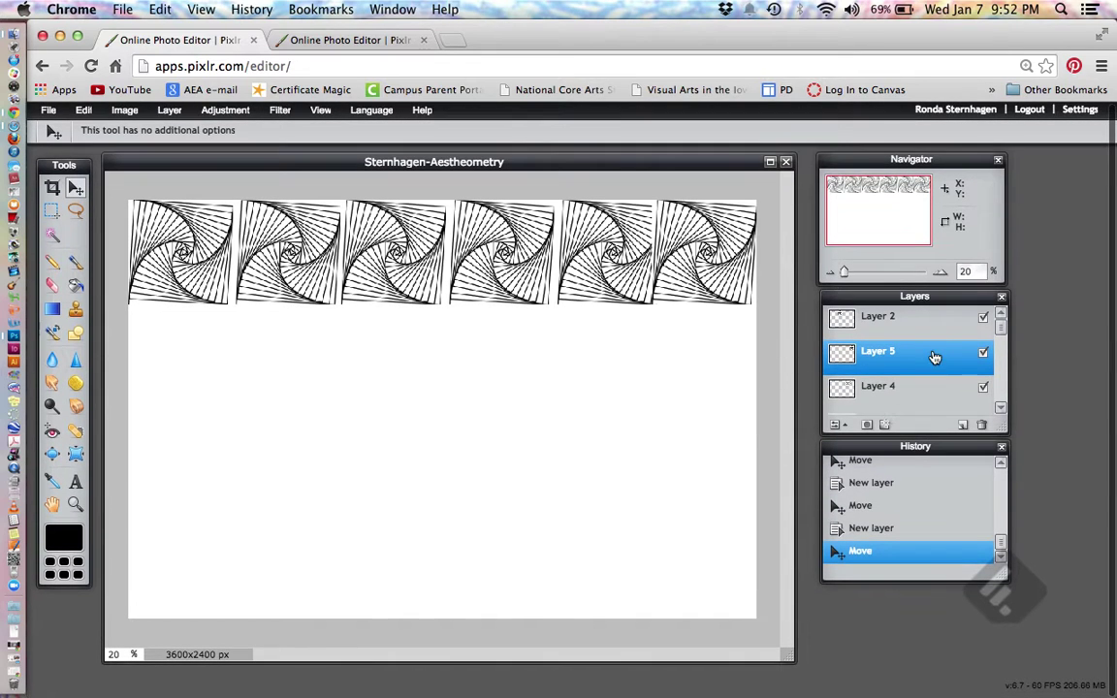
Shift the second design (Layer 1) and the third design (Layer 2) slightly left to close the gaps in the upper row.
{"action": "left_click_drag", "start_coordinate": [1004, 326], "coordinate": [994, 392]}
{"action": "left_click", "coordinate": [911, 357]}
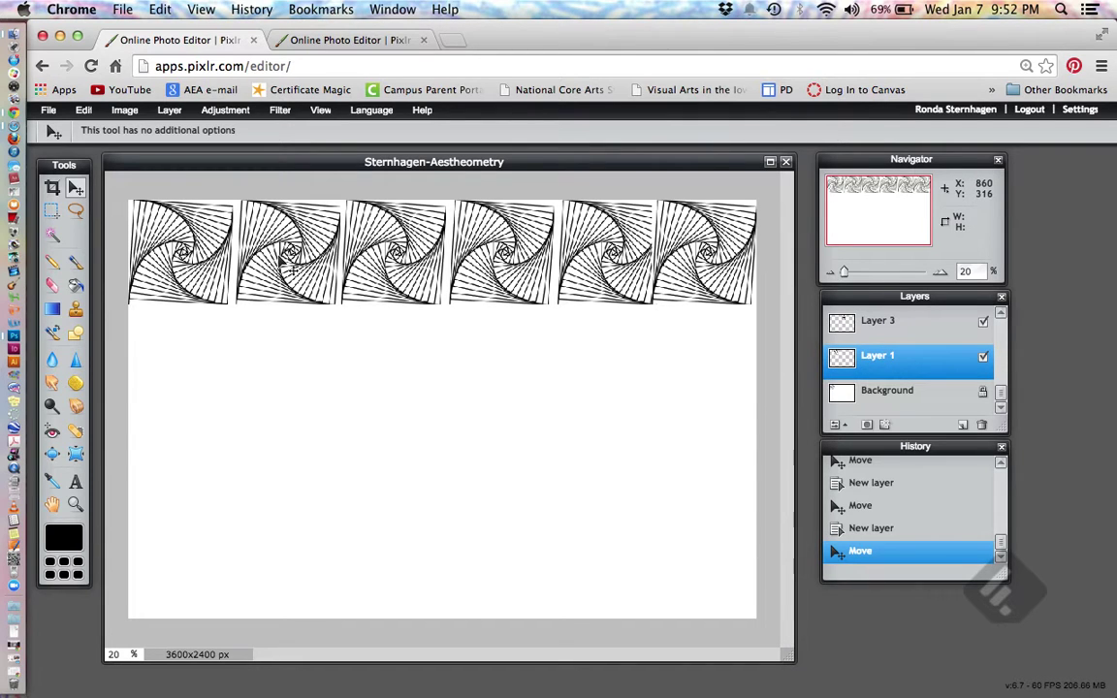
{"action": "left_click_drag", "start_coordinate": [289, 269], "coordinate": [285, 268]}
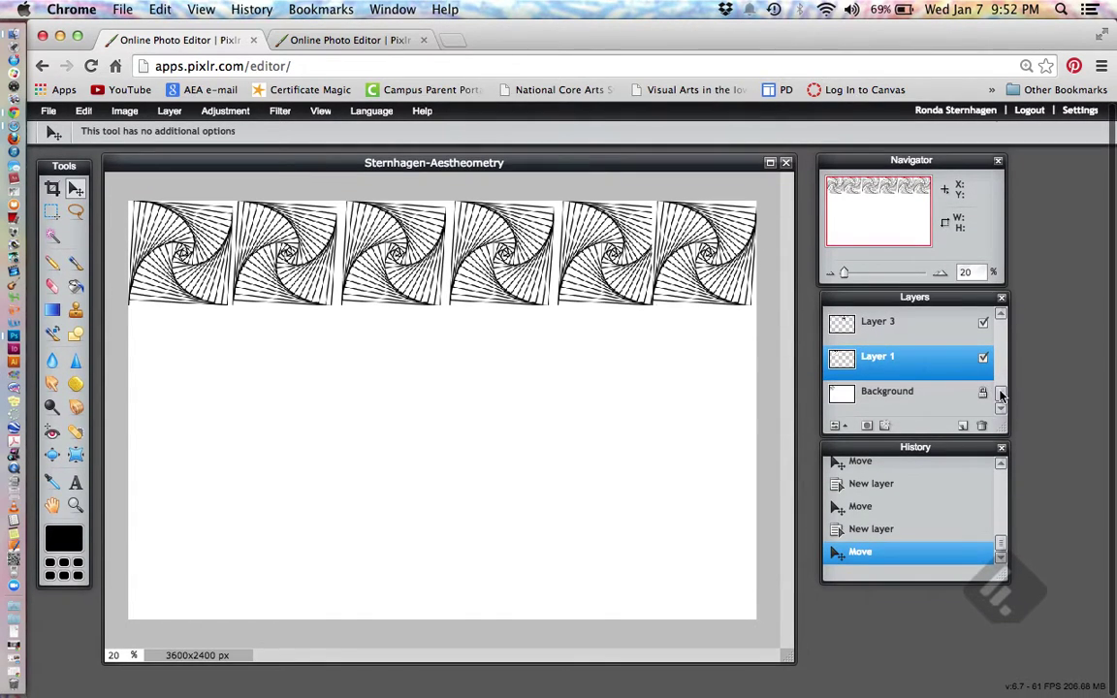
{"action": "left_click_drag", "start_coordinate": [1001, 395], "coordinate": [984, 315]}
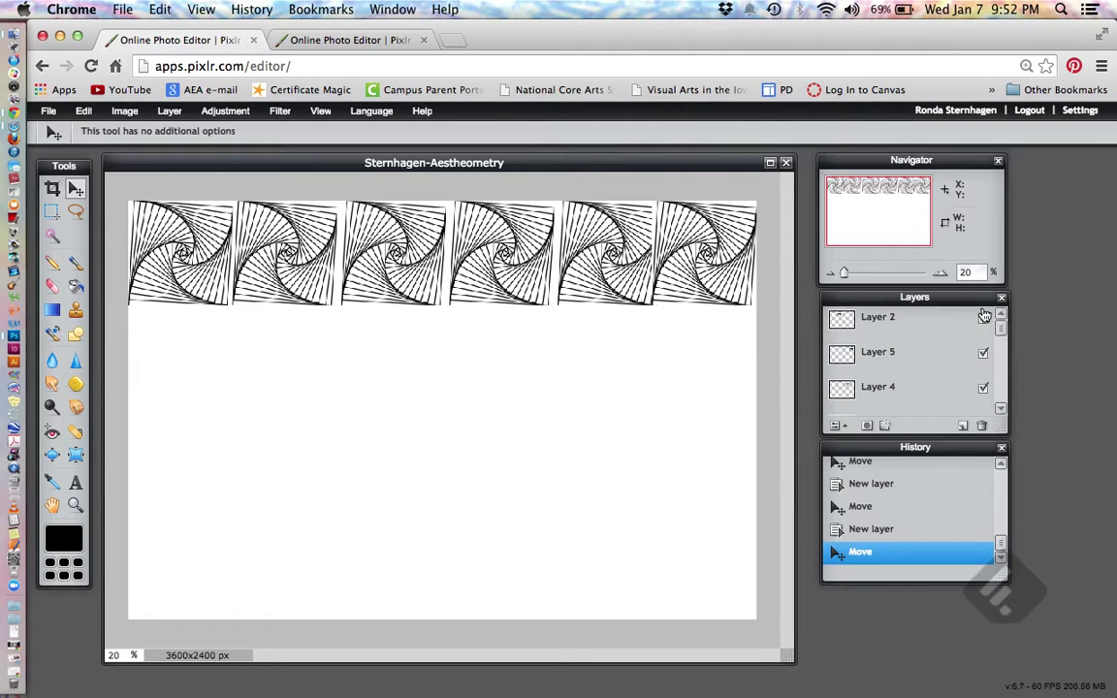
{"action": "left_click", "coordinate": [975, 319]}
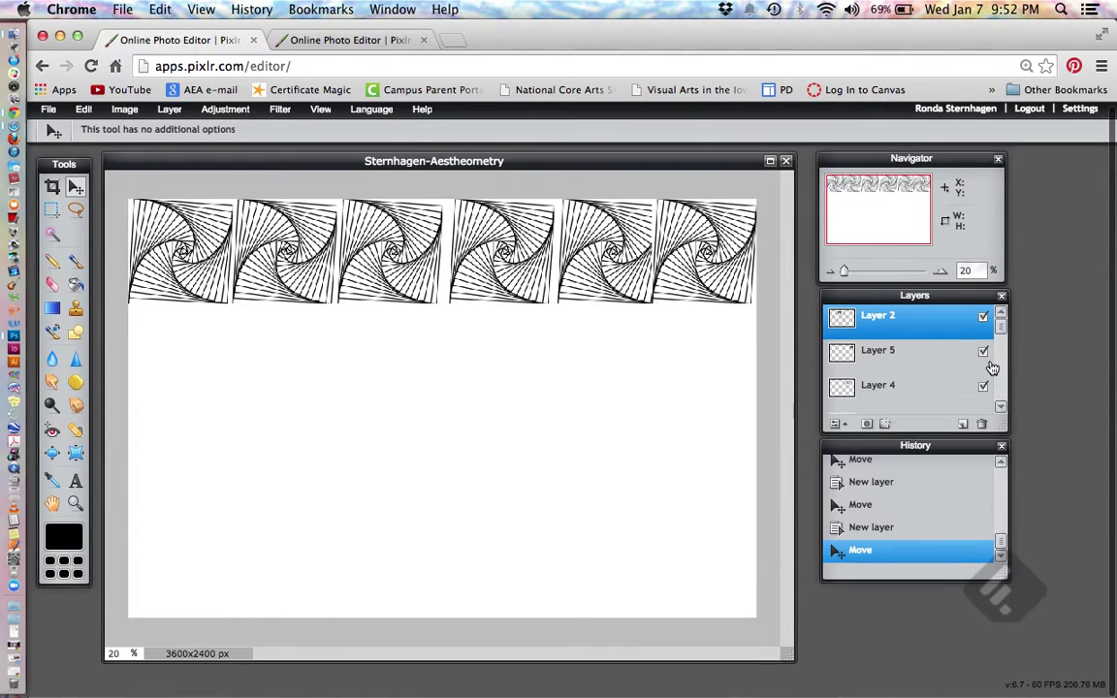
Shift the fourth design (Layer 3) and the fifth design (Layer 4) left to even out the upper row's spacing.
{"action": "scroll", "coordinate": [1001, 330], "scroll_direction": "down", "scroll_amount": 1}
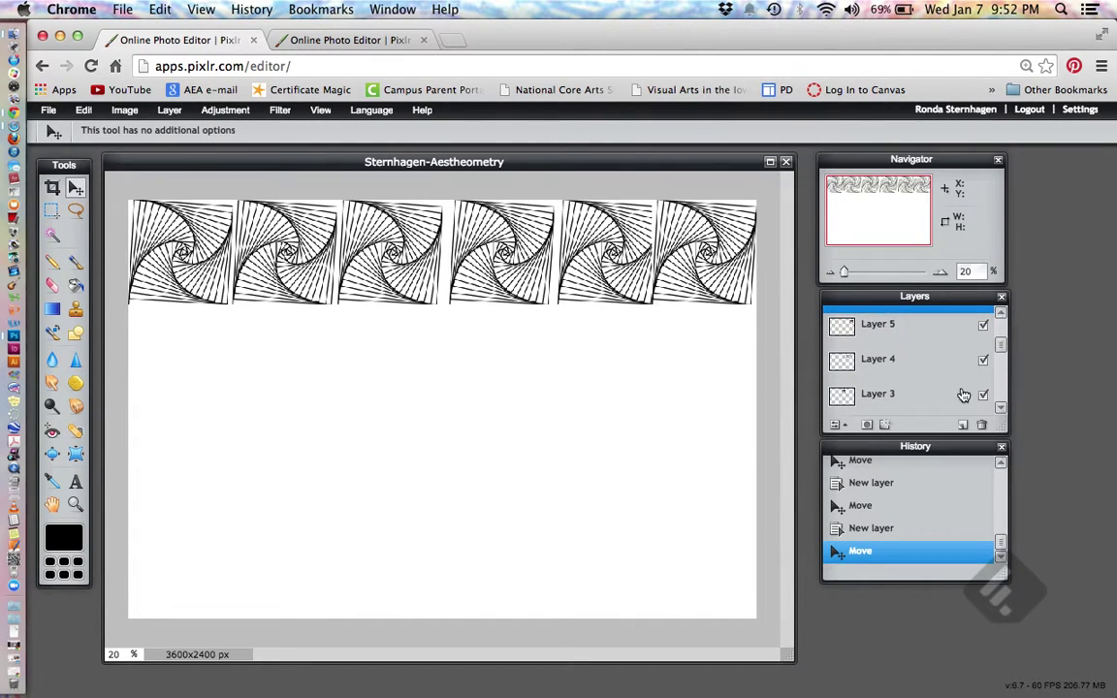
{"action": "left_click", "coordinate": [869, 393]}
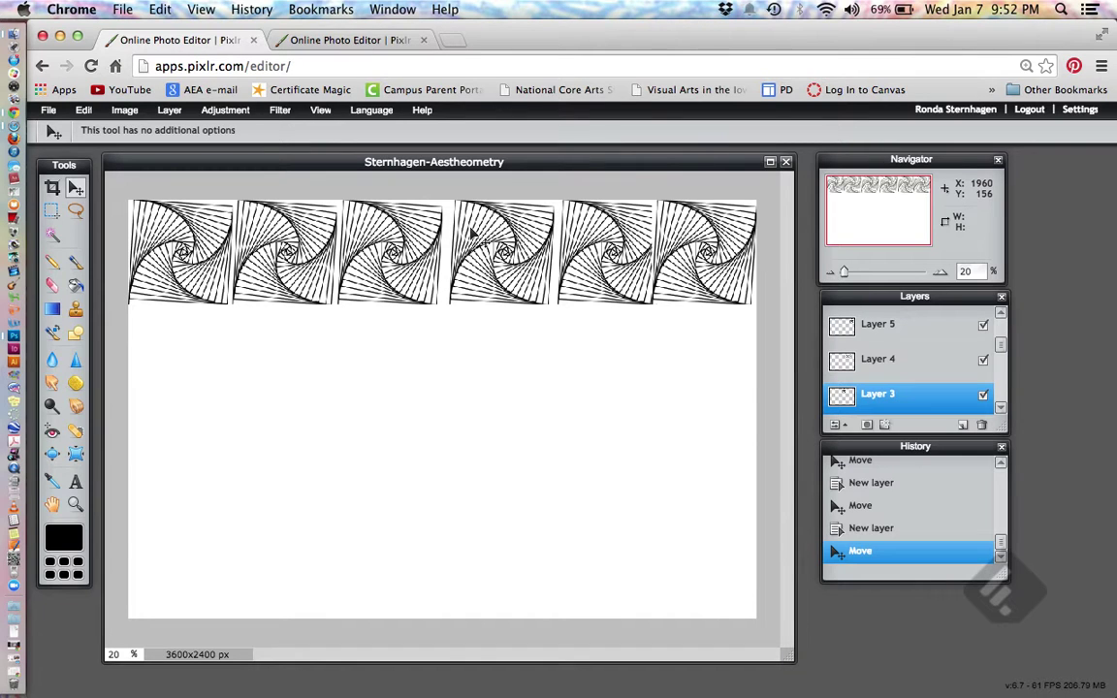
{"action": "left_click_drag", "start_coordinate": [464, 232], "coordinate": [466, 231]}
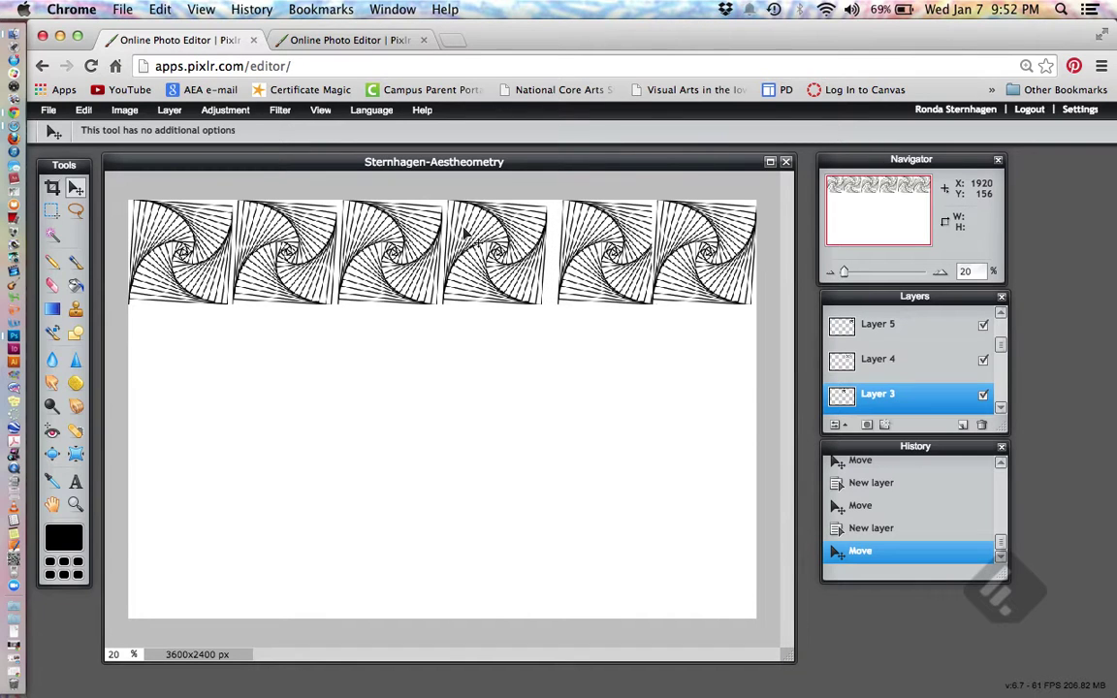
{"action": "left_click", "coordinate": [872, 360]}
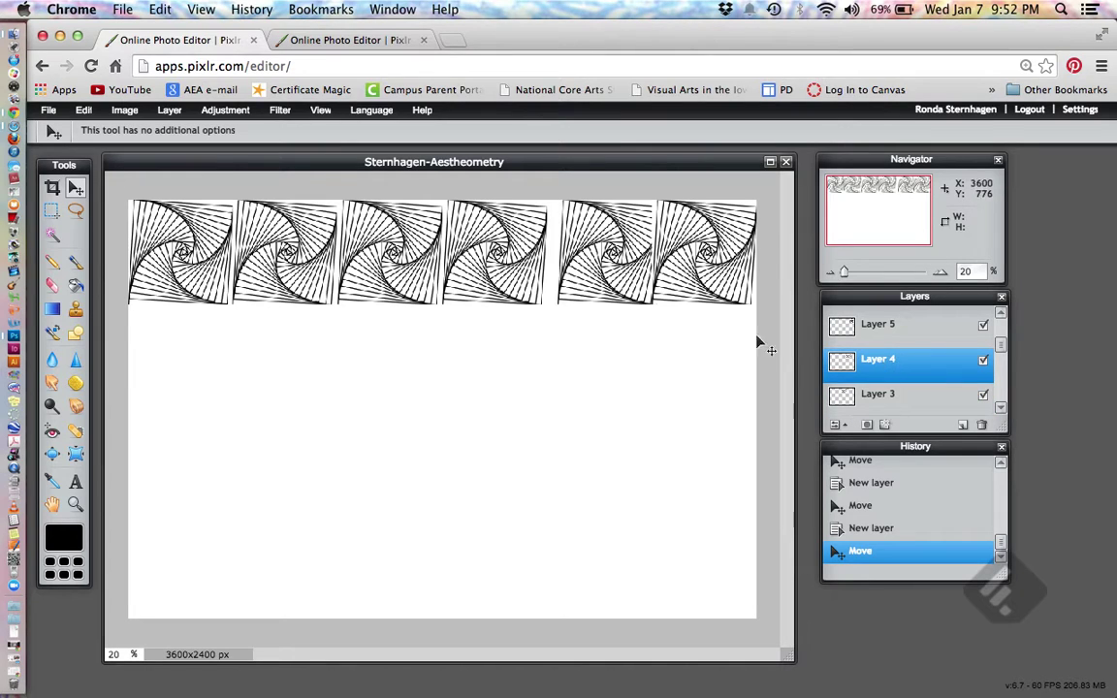
{"action": "left_click_drag", "start_coordinate": [590, 257], "coordinate": [580, 255]}
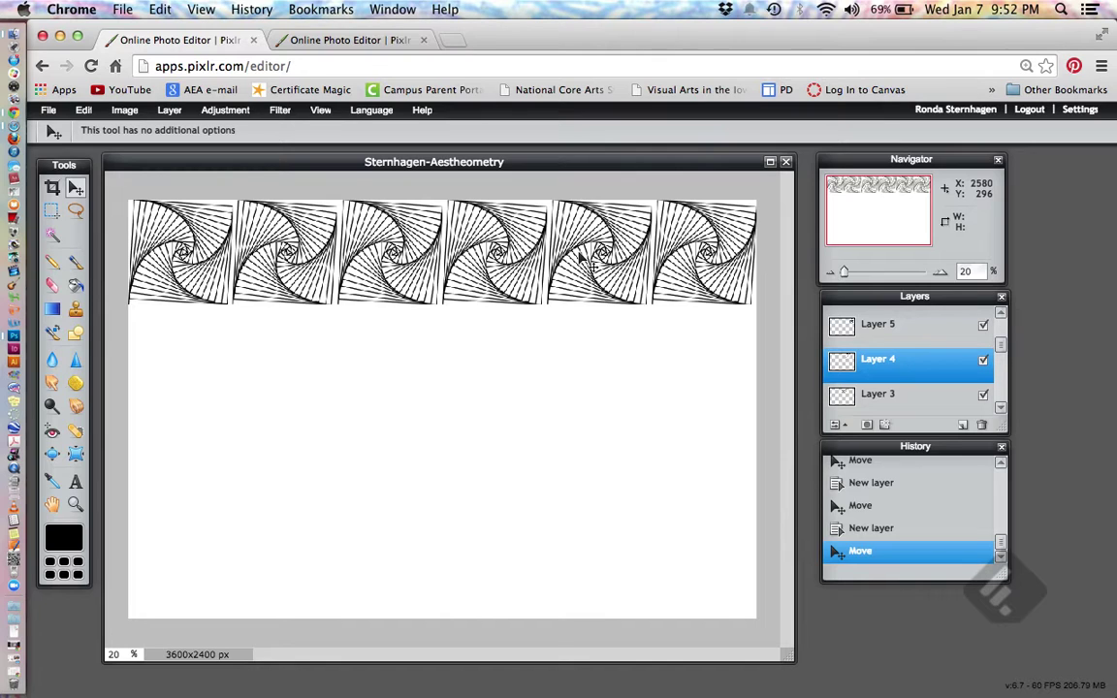
Save the image to the Desktop as a JPEG at quality 80, keeping its name and replacing the existing file.
{"action": "left_click", "coordinate": [46, 113]}
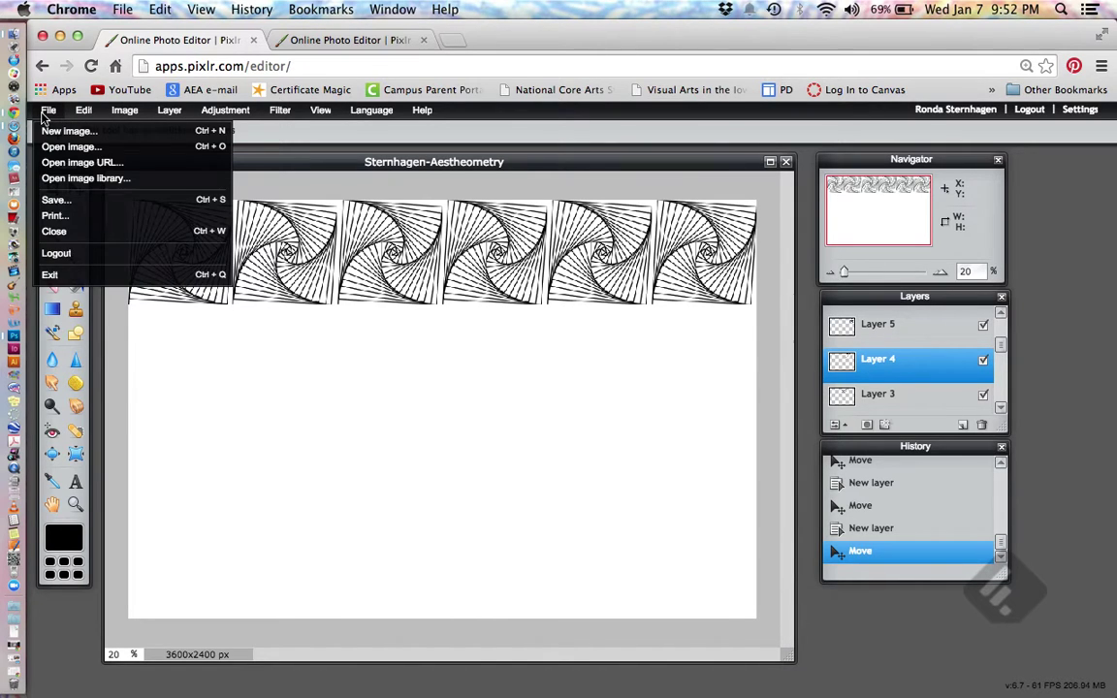
{"action": "left_click", "coordinate": [75, 200]}
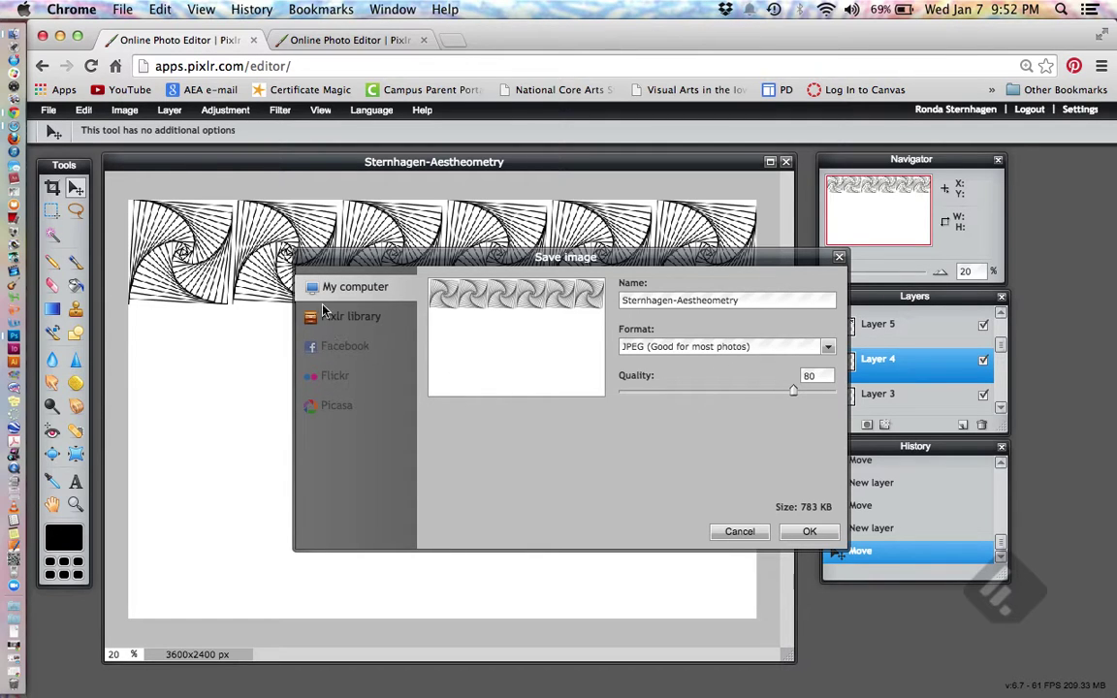
{"action": "left_click", "coordinate": [809, 533]}
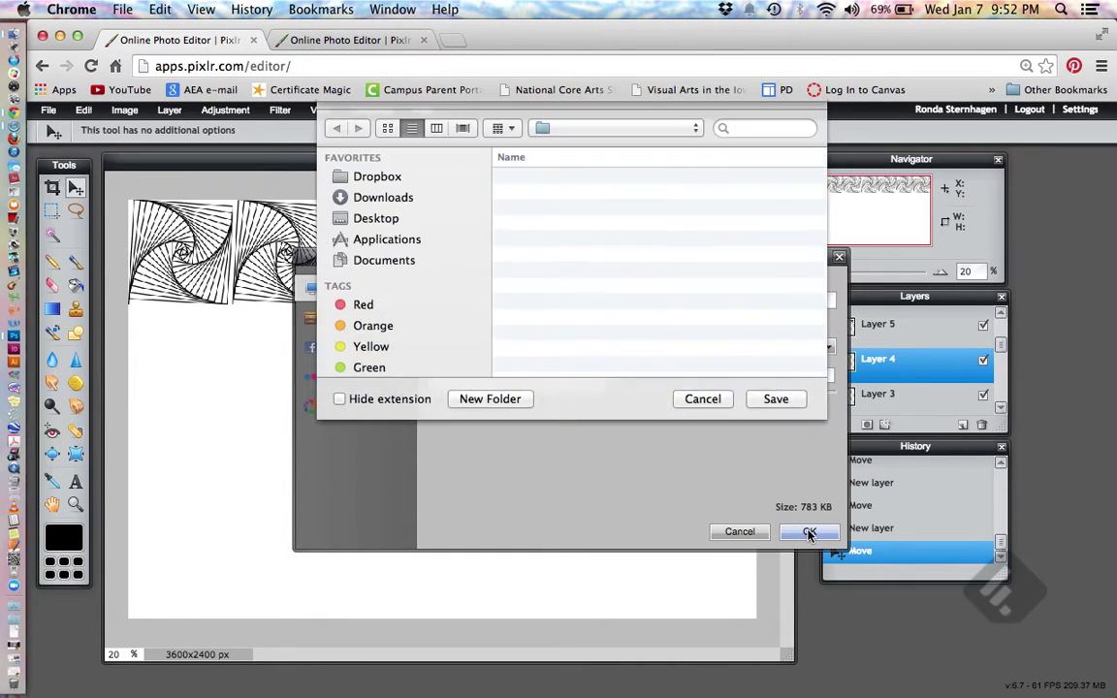
{"action": "left_click", "coordinate": [779, 466]}
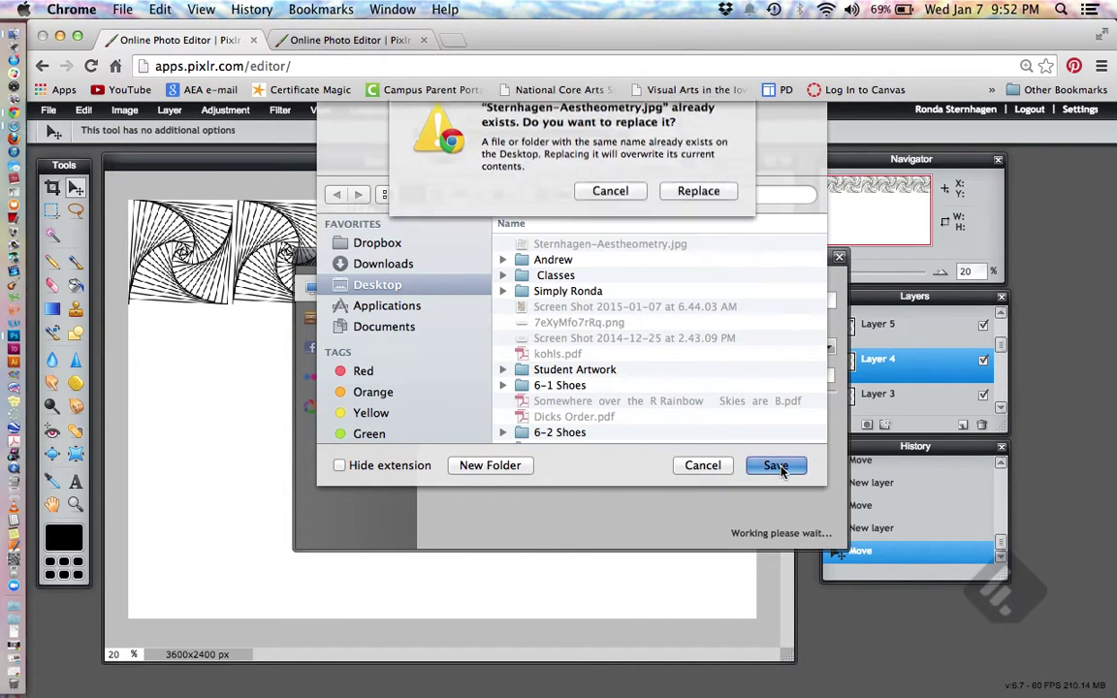
{"action": "left_click", "coordinate": [697, 208]}
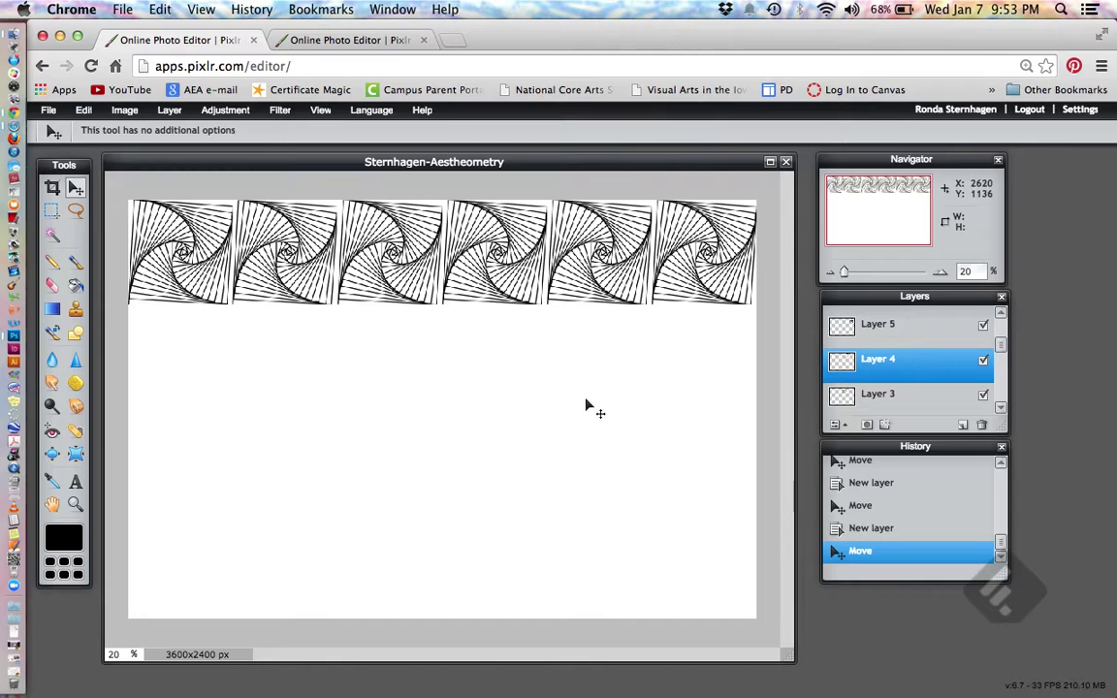
{"action": "left_click", "coordinate": [52, 212]}
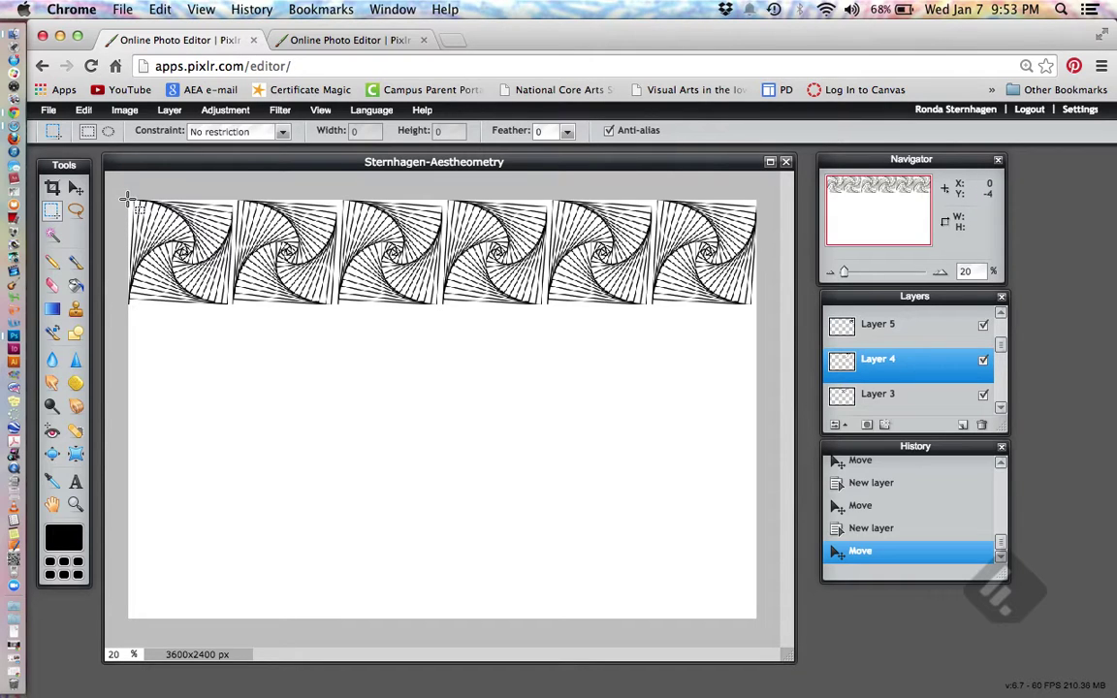
{"action": "left_click_drag", "start_coordinate": [127, 201], "coordinate": [756, 302]}
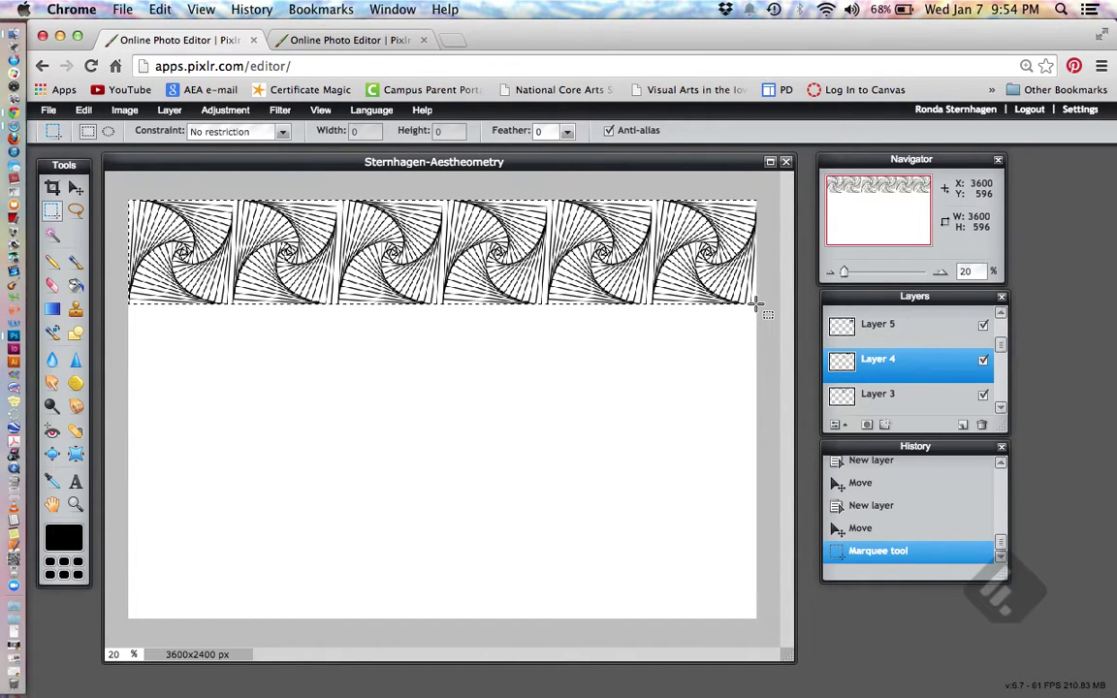
{"action": "left_click", "coordinate": [872, 326]}
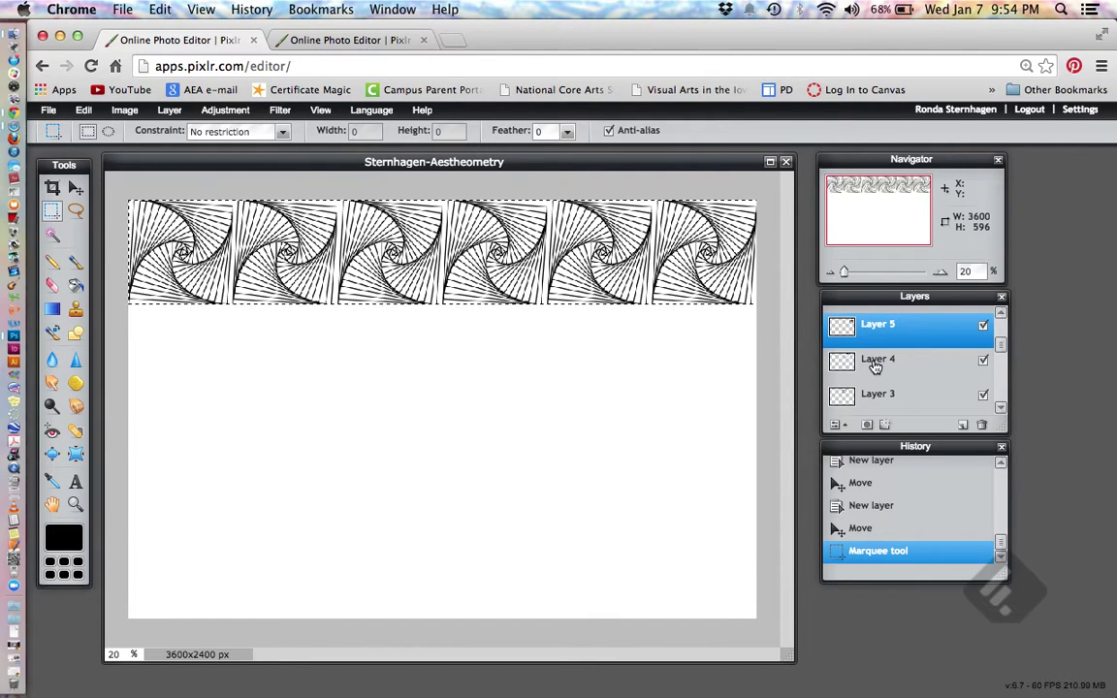
{"action": "left_click", "coordinate": [875, 363], "text": "super"}
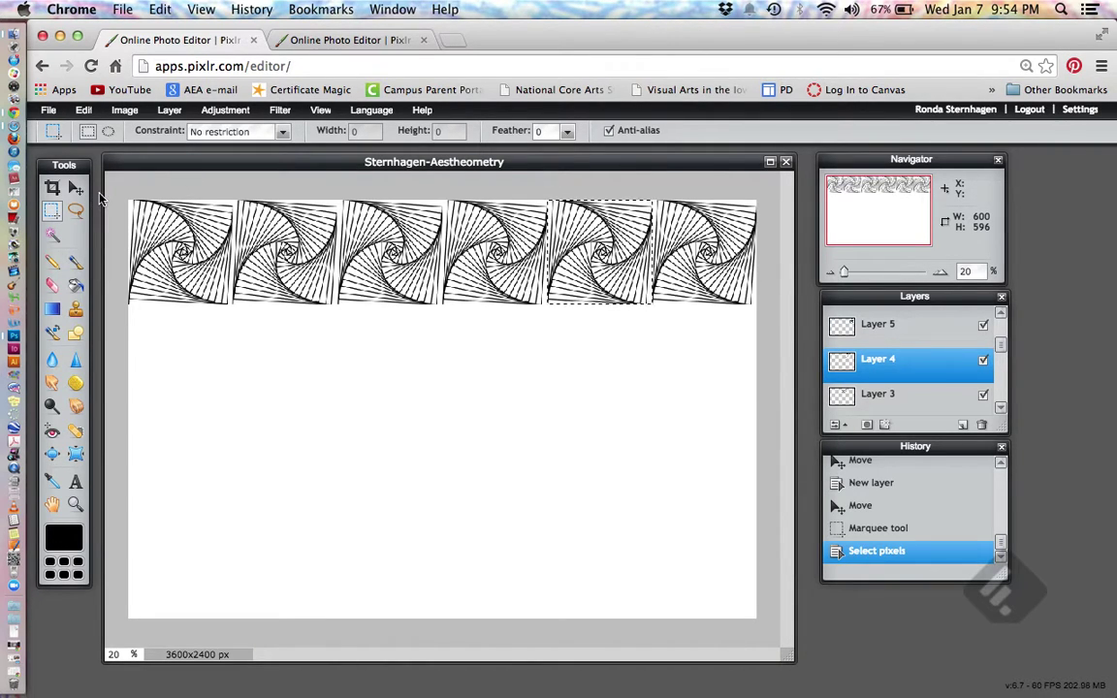
{"action": "key", "text": "ctrl+d"}
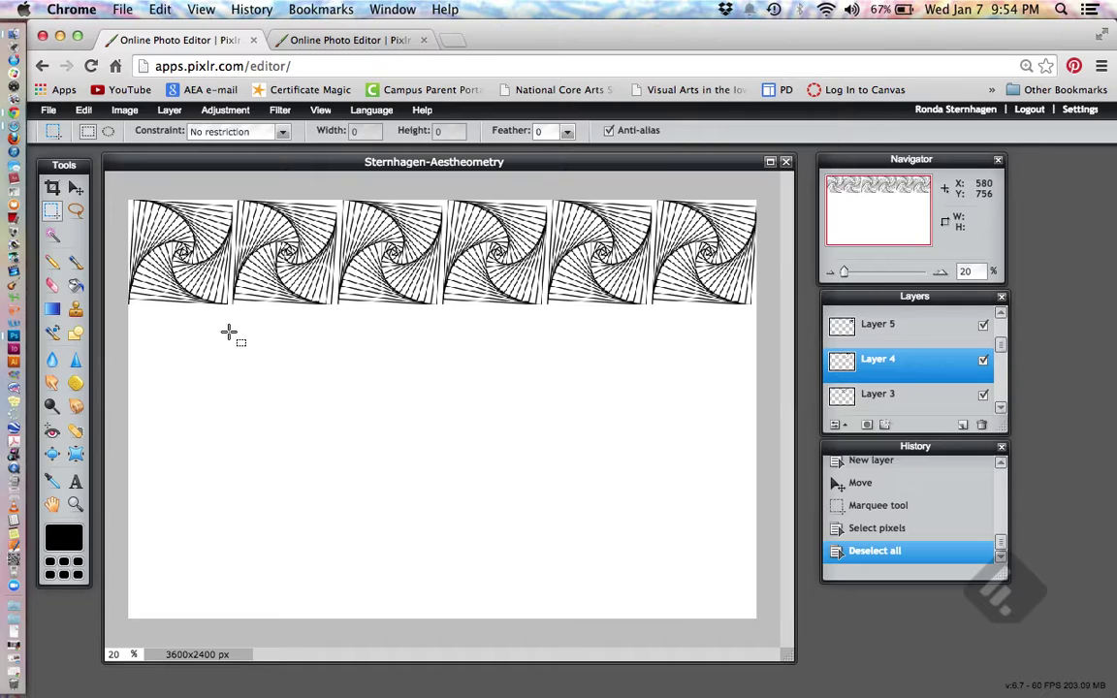
Paste a copy of the spiral design and move it directly below the first tile to start a second row.
{"action": "key", "text": "super+v"}
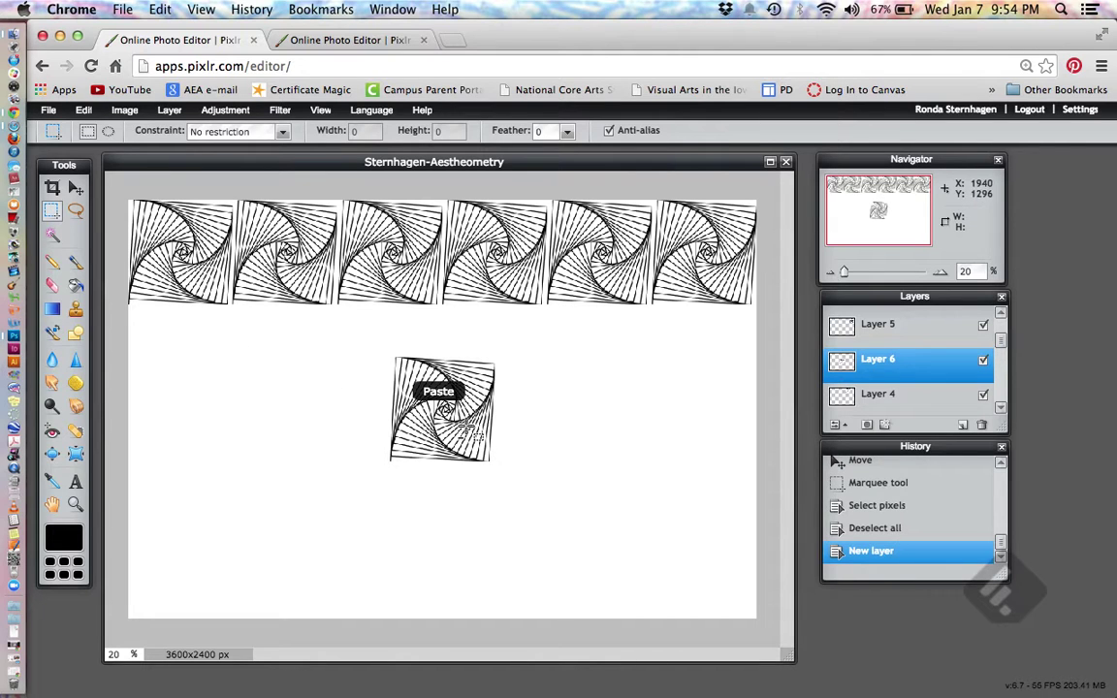
{"action": "left_click", "coordinate": [76, 187]}
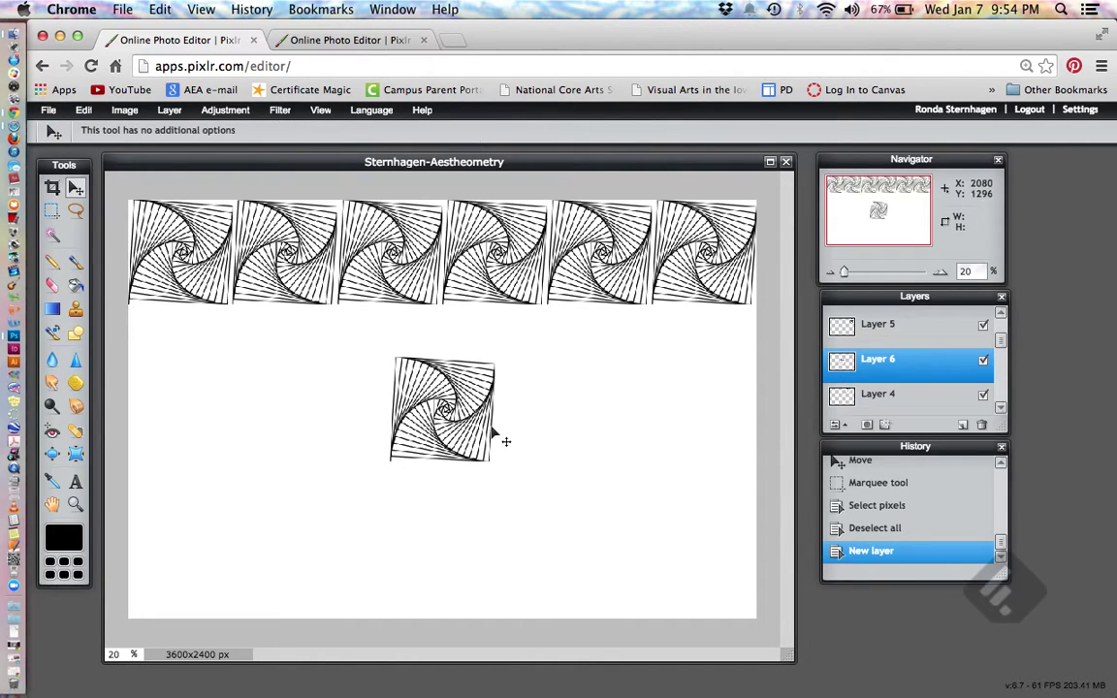
{"action": "left_click_drag", "start_coordinate": [442, 402], "coordinate": [183, 362]}
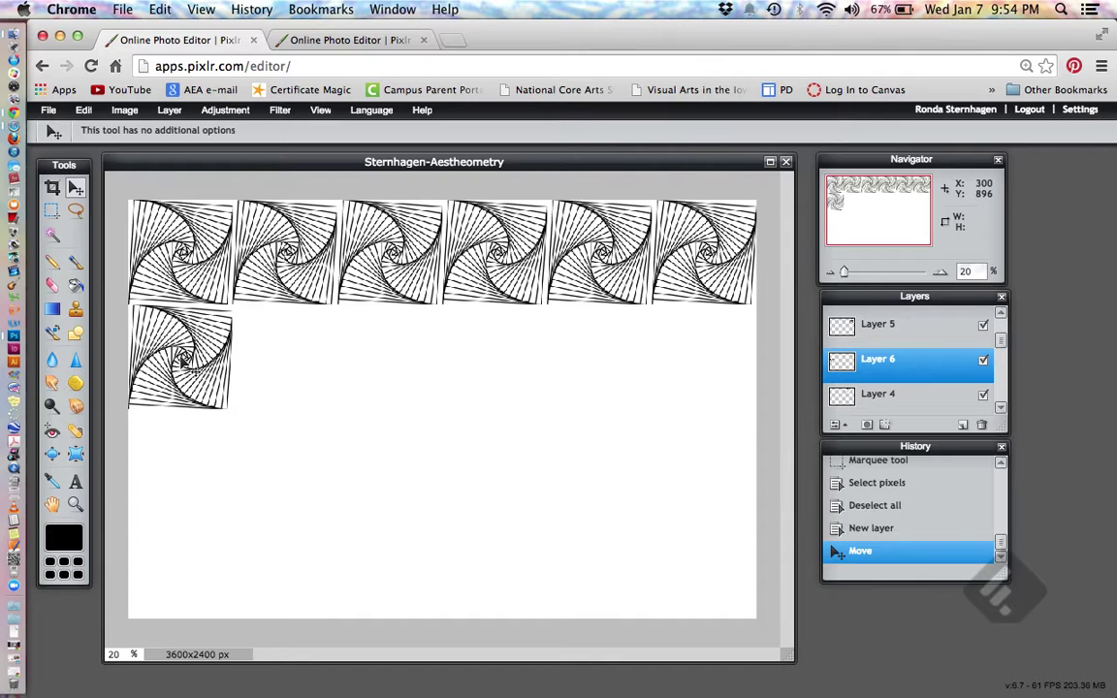
{"action": "left_click", "coordinate": [84, 111]}
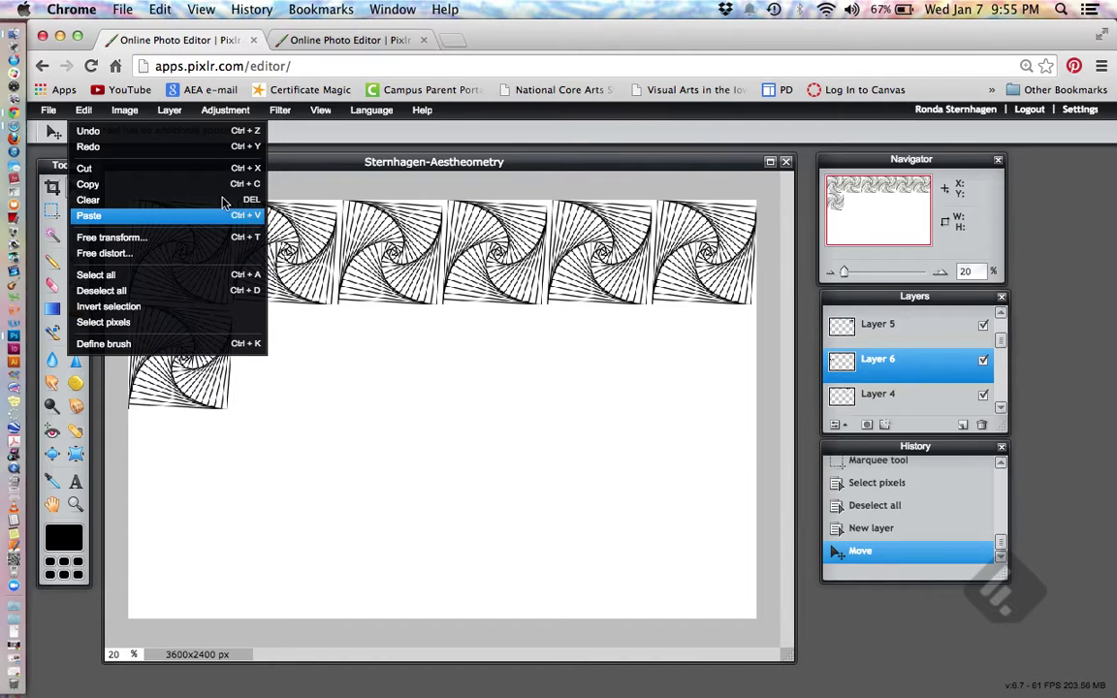
{"action": "mouse_move", "coordinate": [122, 110]}
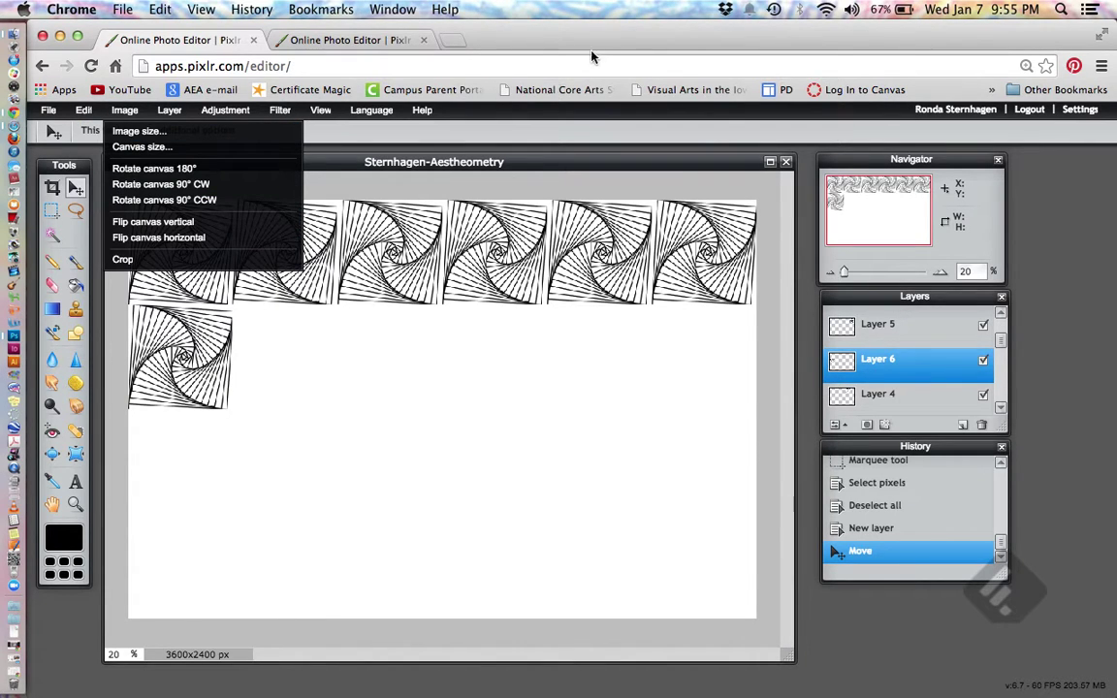
{"action": "left_click", "coordinate": [504, 360]}
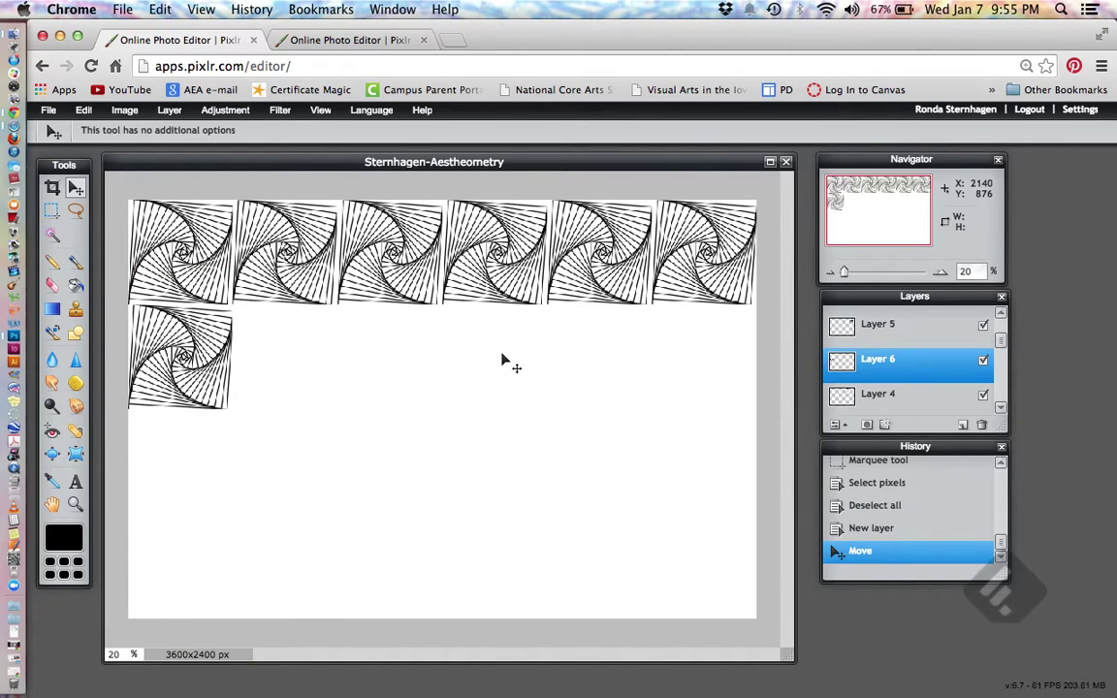
Paste two more spiral designs and place them as the second and third tiles of the second row.
{"action": "key", "text": "super+v"}
{"action": "left_click_drag", "start_coordinate": [440, 420], "coordinate": [279, 365]}
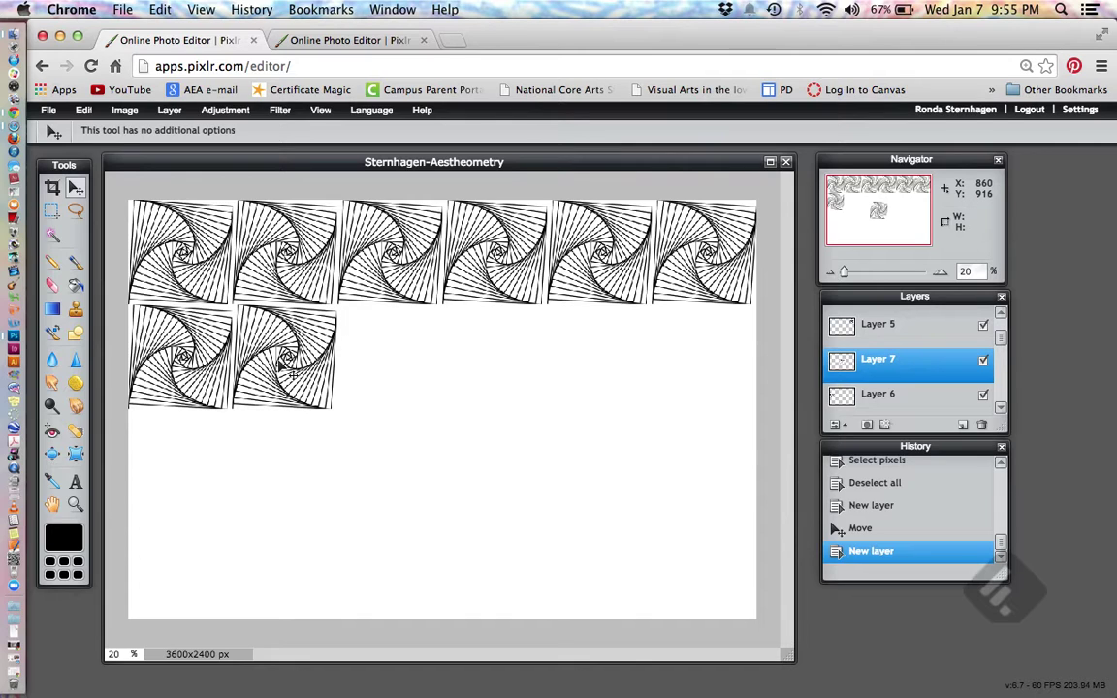
{"action": "left_click_drag", "start_coordinate": [291, 372], "coordinate": [294, 372]}
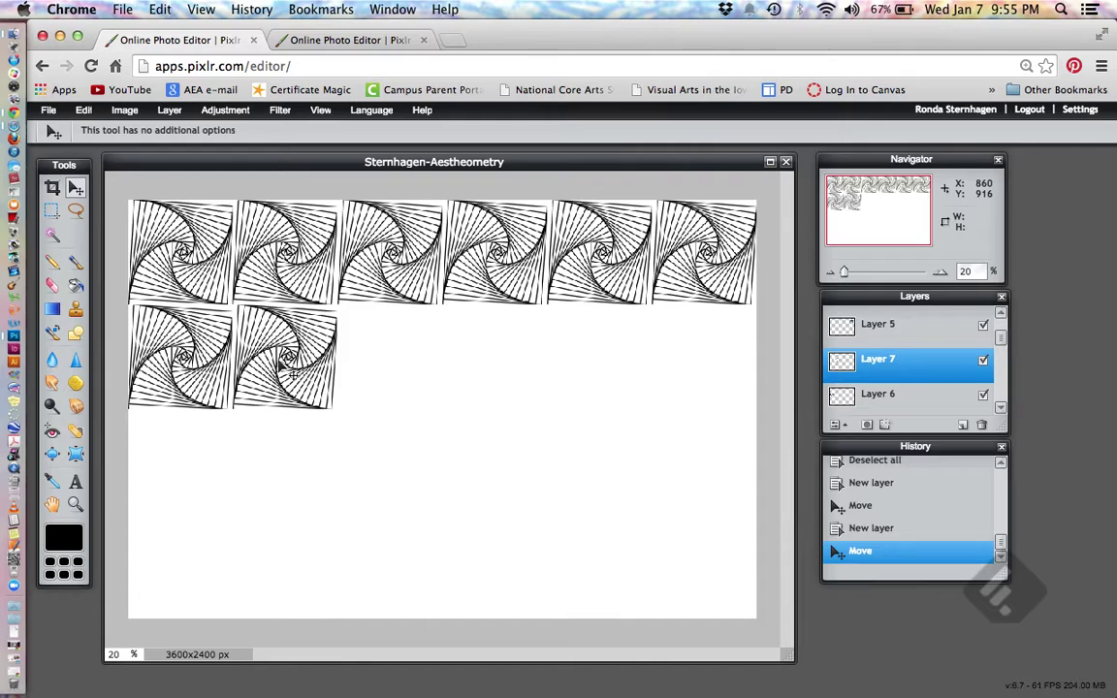
{"action": "key", "text": "super+v"}
{"action": "left_click_drag", "start_coordinate": [446, 397], "coordinate": [417, 370]}
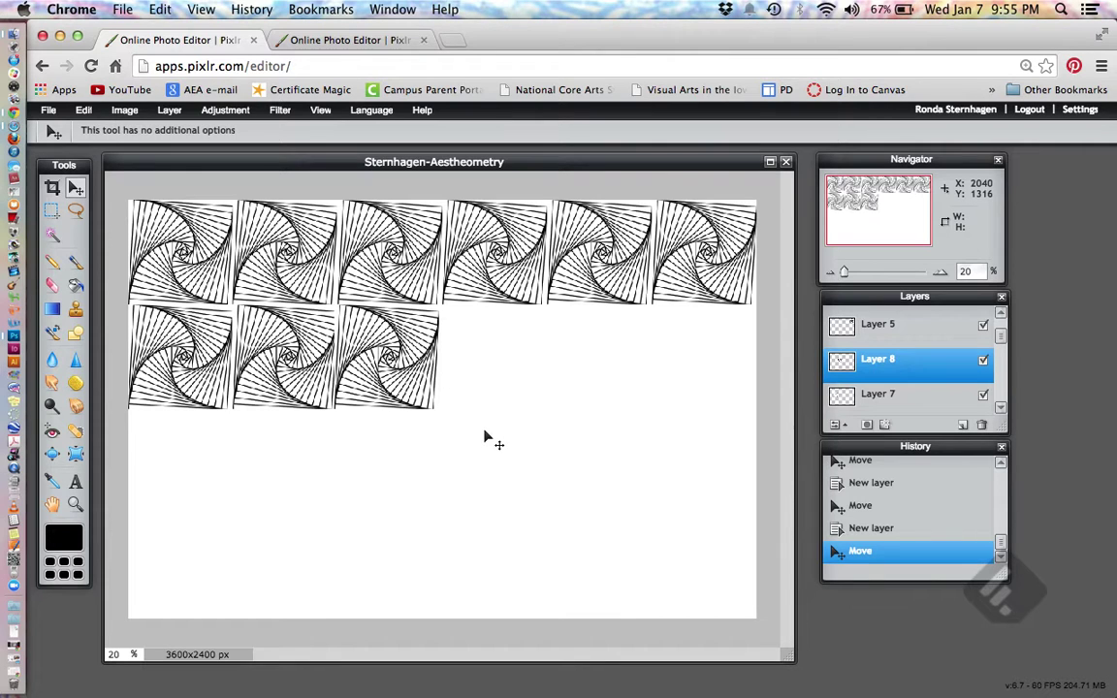
Paste three more spiral designs and place them side by side to complete the second row to the canvas's right edge.
{"action": "key", "text": "super+v"}
{"action": "left_click_drag", "start_coordinate": [457, 414], "coordinate": [511, 374]}
{"action": "key", "text": "super+v"}
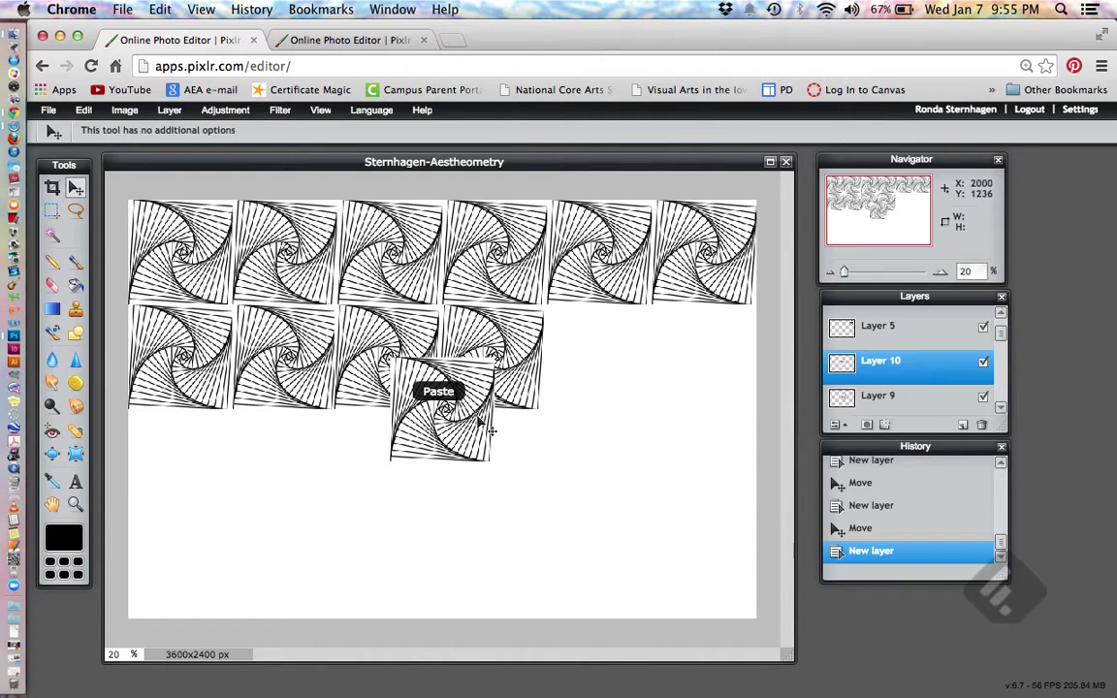
{"action": "left_click_drag", "start_coordinate": [421, 388], "coordinate": [615, 377]}
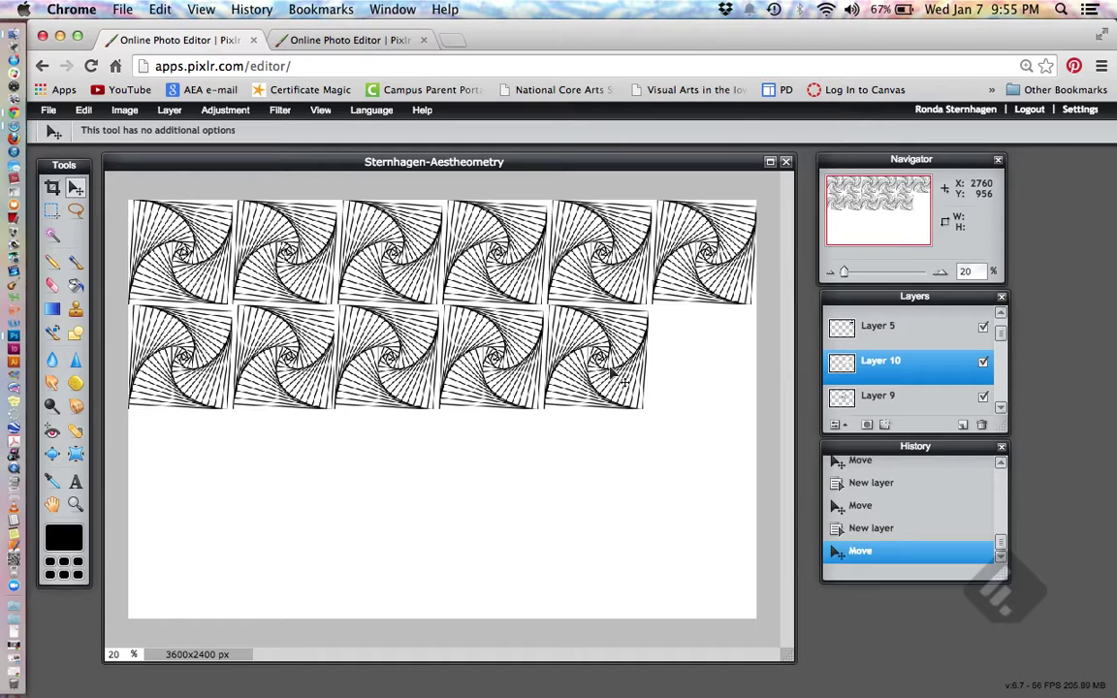
{"action": "key", "text": "super+v"}
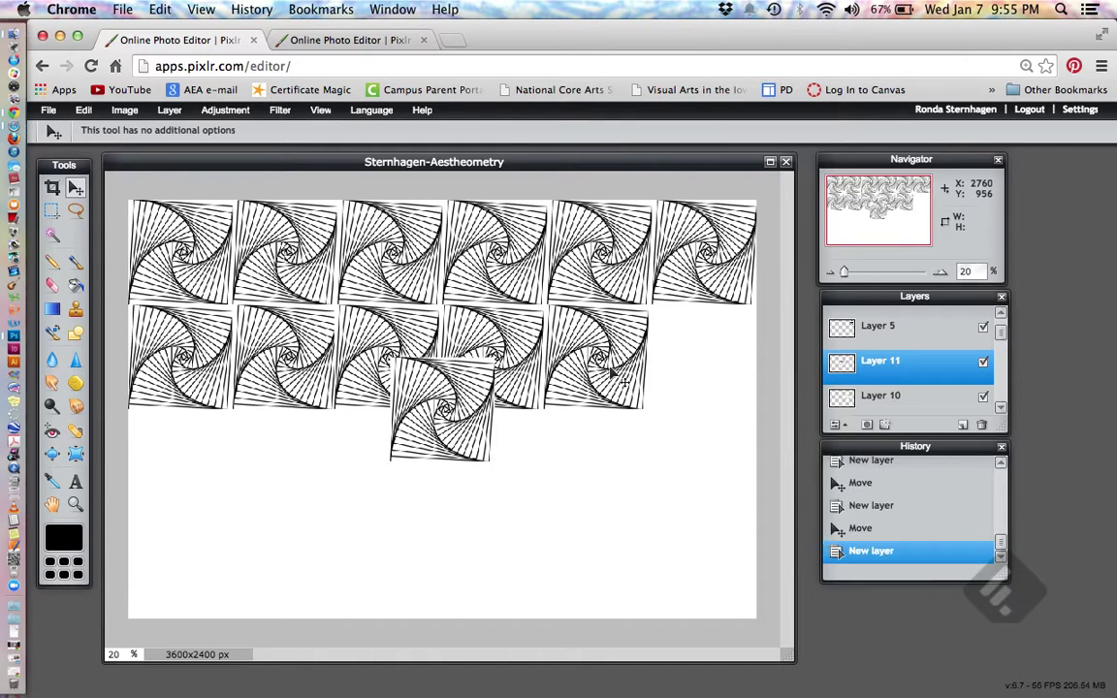
{"action": "left_click_drag", "start_coordinate": [433, 426], "coordinate": [694, 369]}
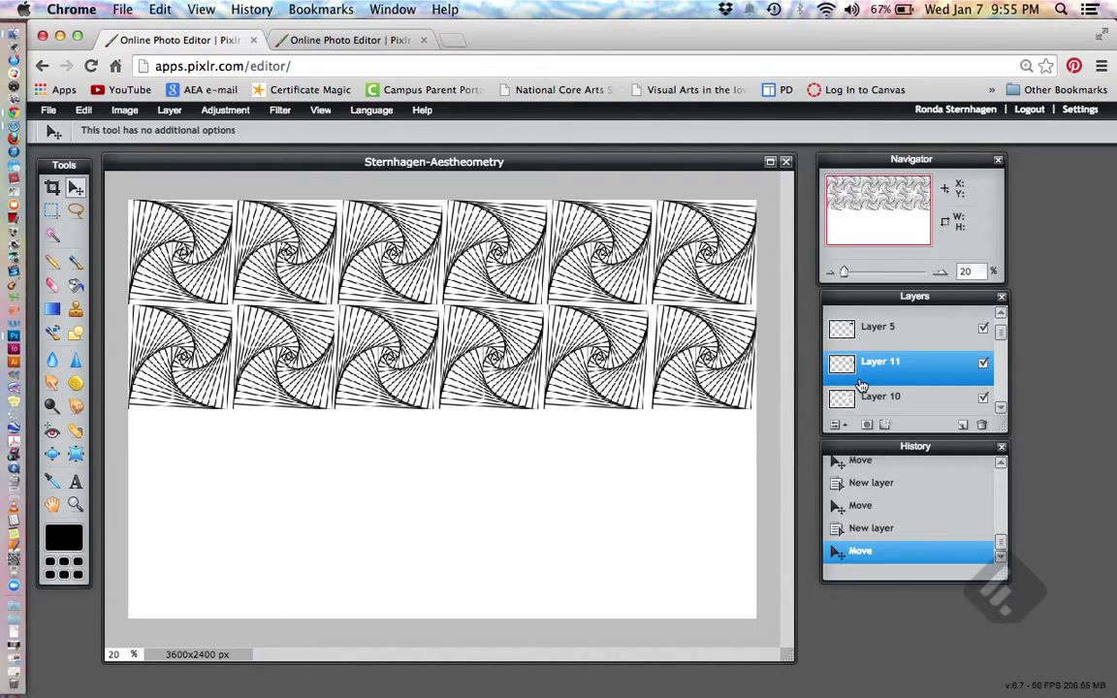
Nudge the fifth, fourth and third tiles of the second row slightly right to line up with the tiles above, then select Layer 7.
{"action": "left_click", "coordinate": [906, 400]}
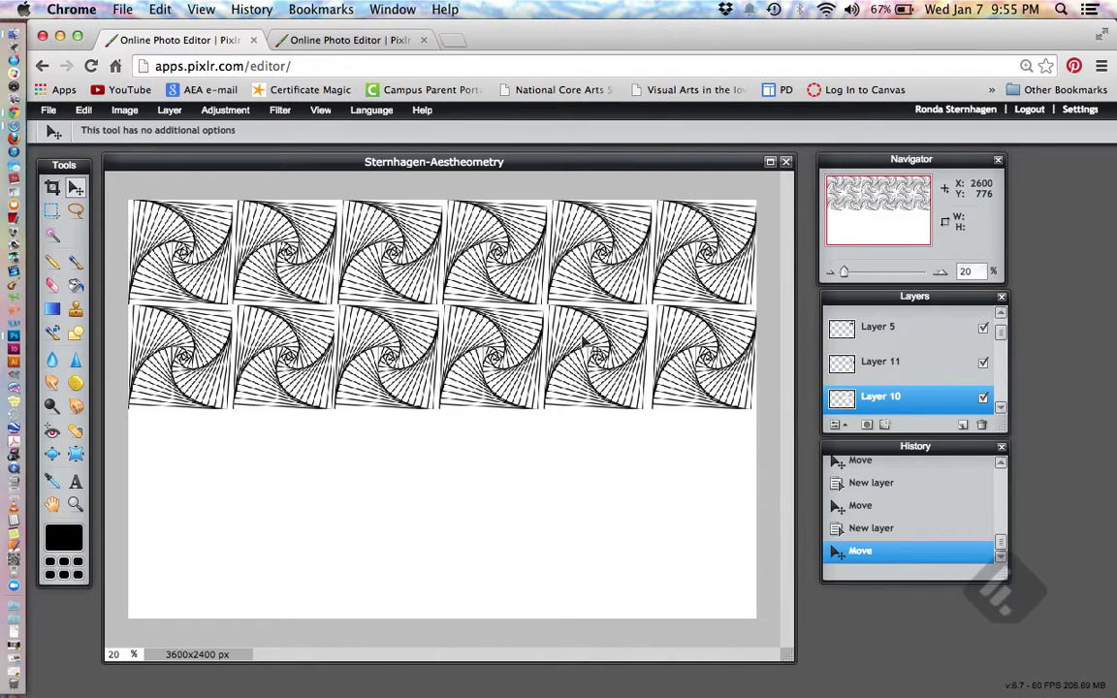
{"action": "left_click_drag", "start_coordinate": [584, 341], "coordinate": [583, 341]}
{"action": "left_click_drag", "start_coordinate": [685, 351], "coordinate": [687, 350]}
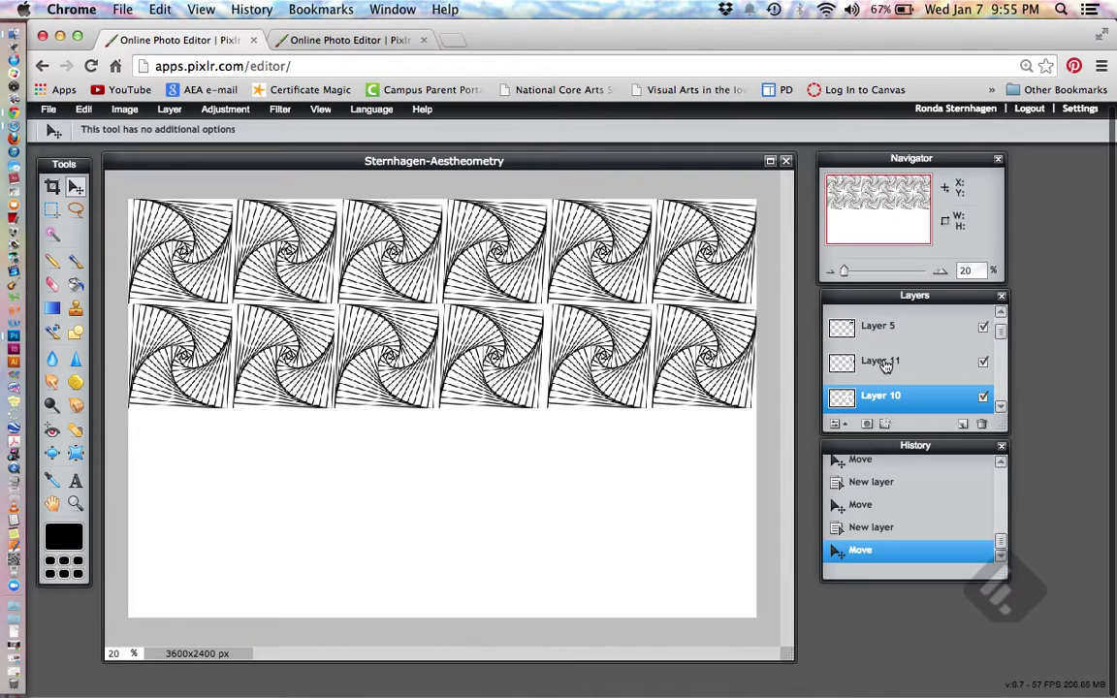
{"action": "scroll", "coordinate": [993, 341], "scroll_direction": "down", "scroll_amount": 3}
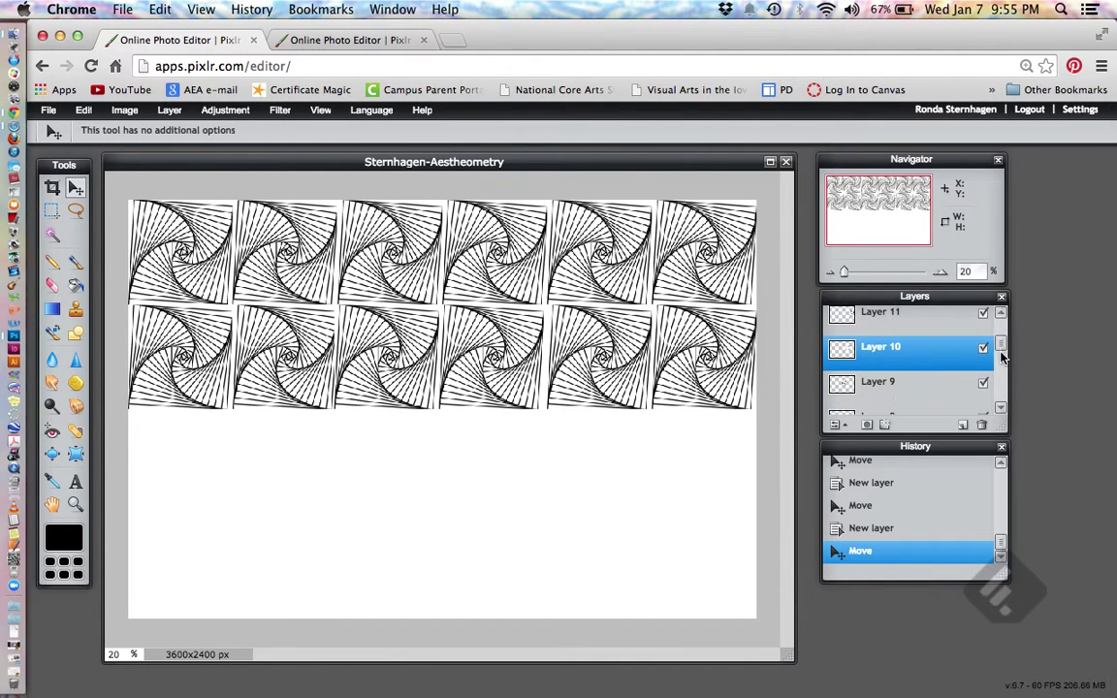
{"action": "left_click", "coordinate": [865, 347]}
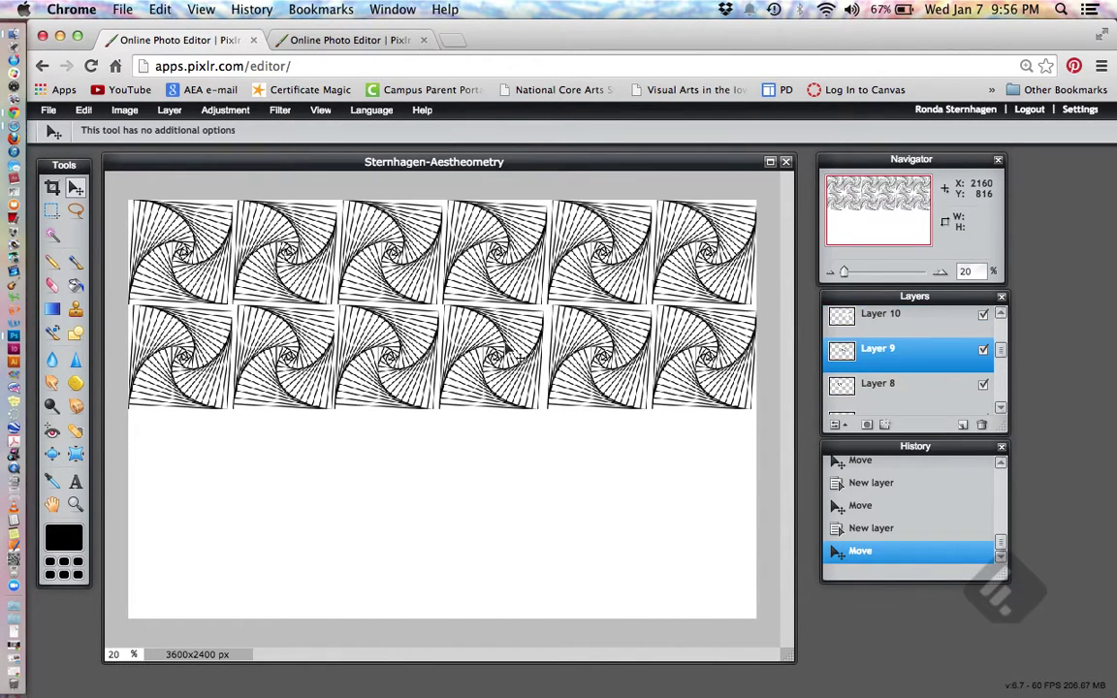
{"action": "left_click_drag", "start_coordinate": [521, 359], "coordinate": [524, 359]}
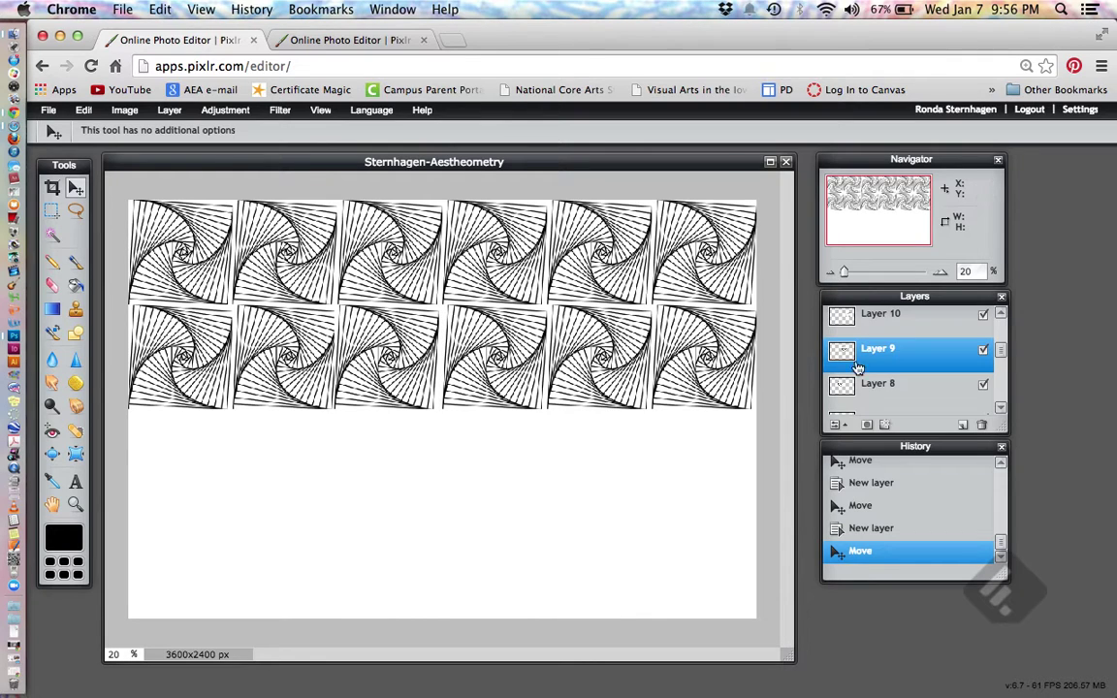
{"action": "left_click", "coordinate": [872, 384]}
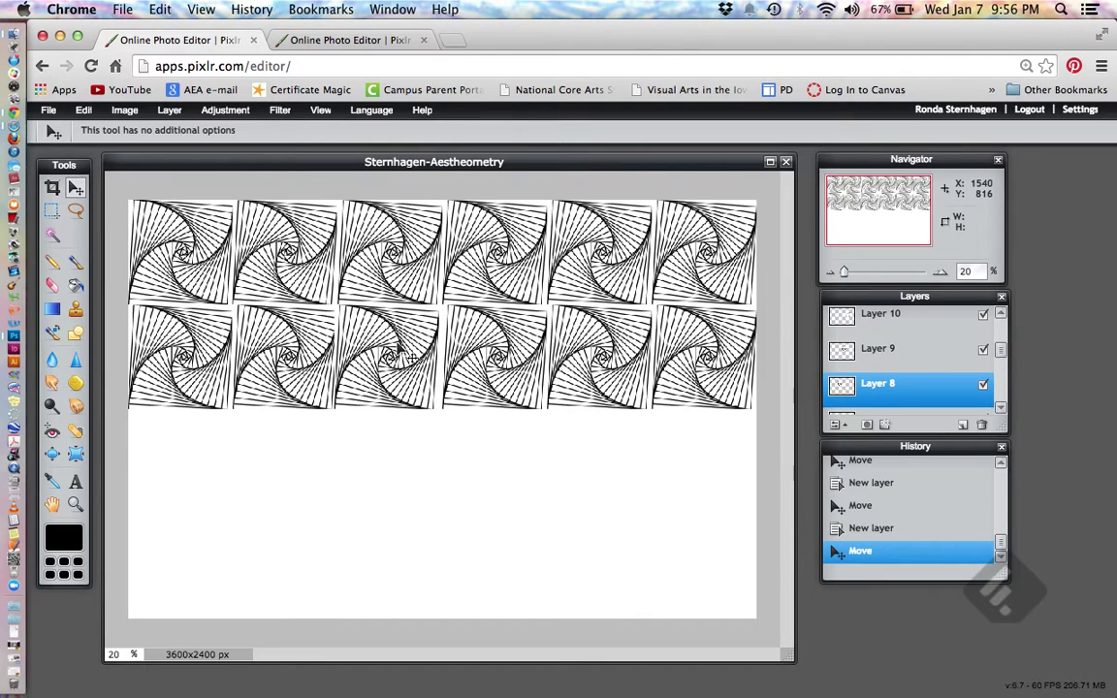
{"action": "left_click_drag", "start_coordinate": [399, 346], "coordinate": [403, 348]}
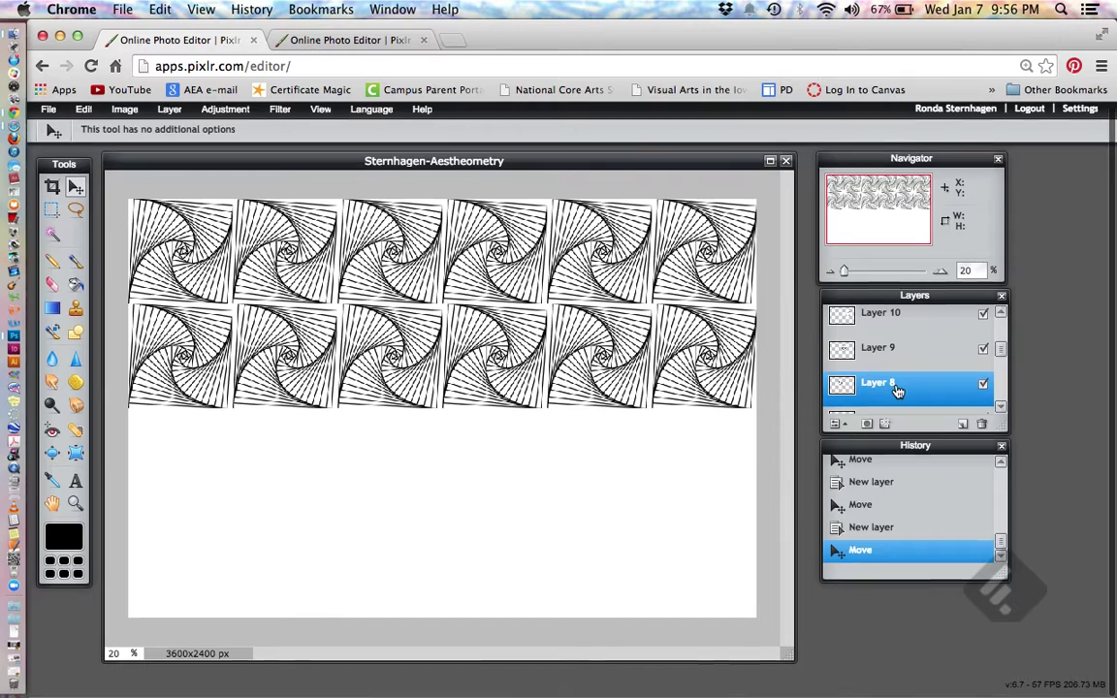
{"action": "scroll", "coordinate": [1002, 358], "scroll_direction": "down", "scroll_amount": 2}
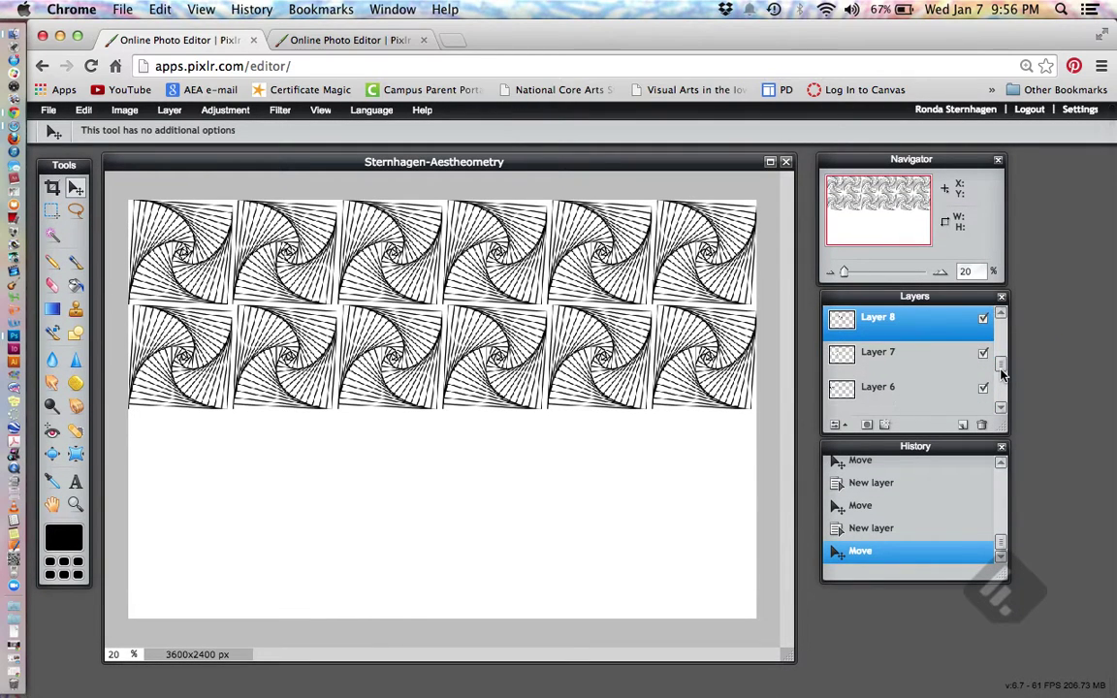
{"action": "left_click", "coordinate": [887, 355]}
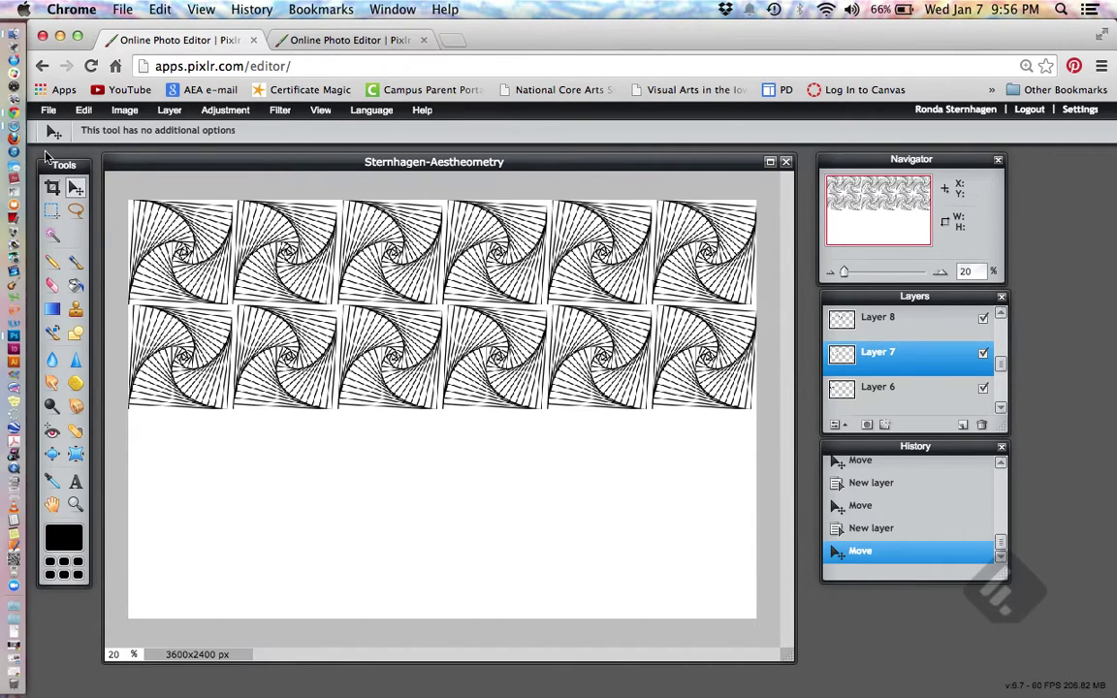
Save the two-row pattern to the Desktop as a JPEG at quality 80, keeping its name and replacing the existing file.
{"action": "left_click", "coordinate": [47, 113]}
{"action": "left_click", "coordinate": [53, 198]}
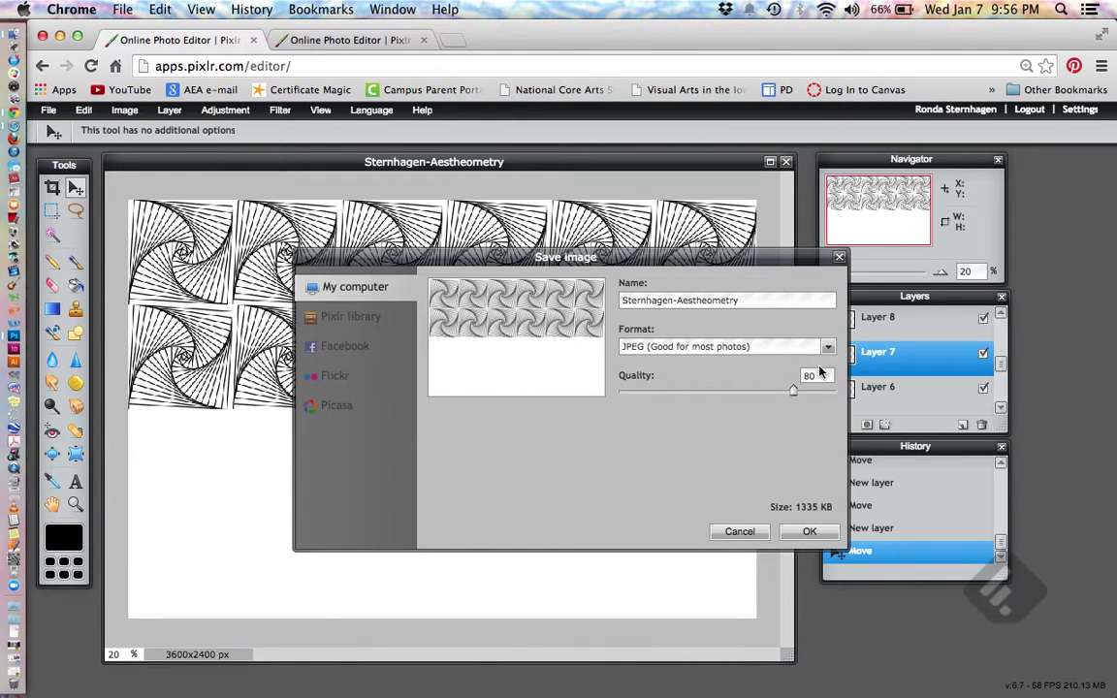
{"action": "left_click", "coordinate": [807, 531]}
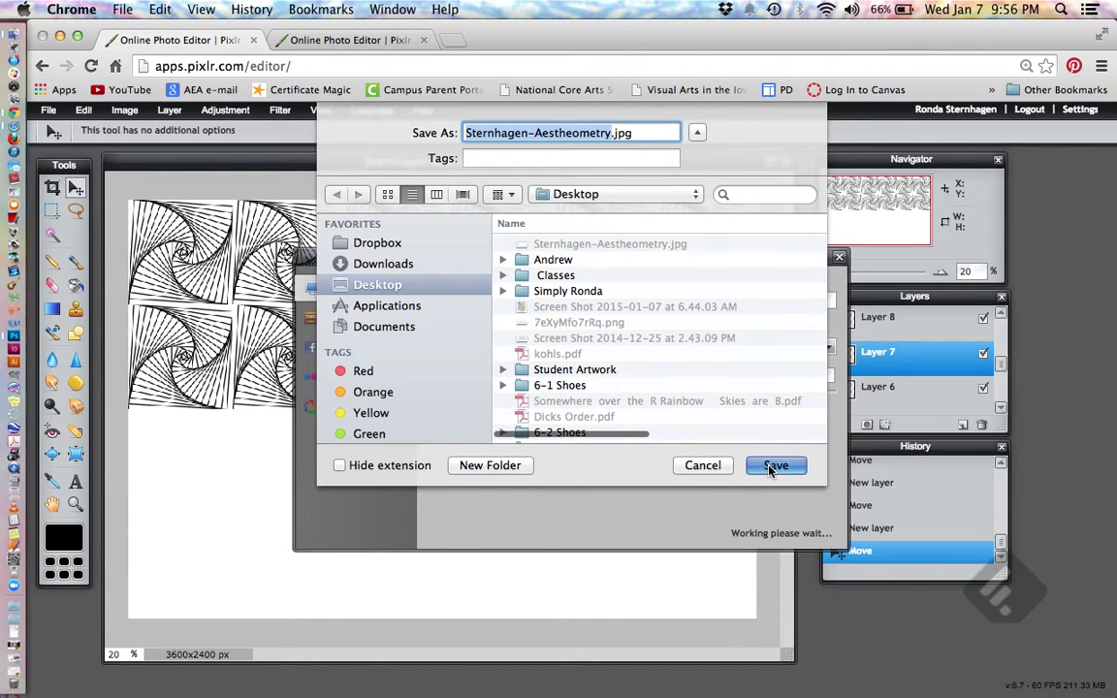
{"action": "left_click", "coordinate": [776, 465]}
{"action": "left_click", "coordinate": [689, 210]}
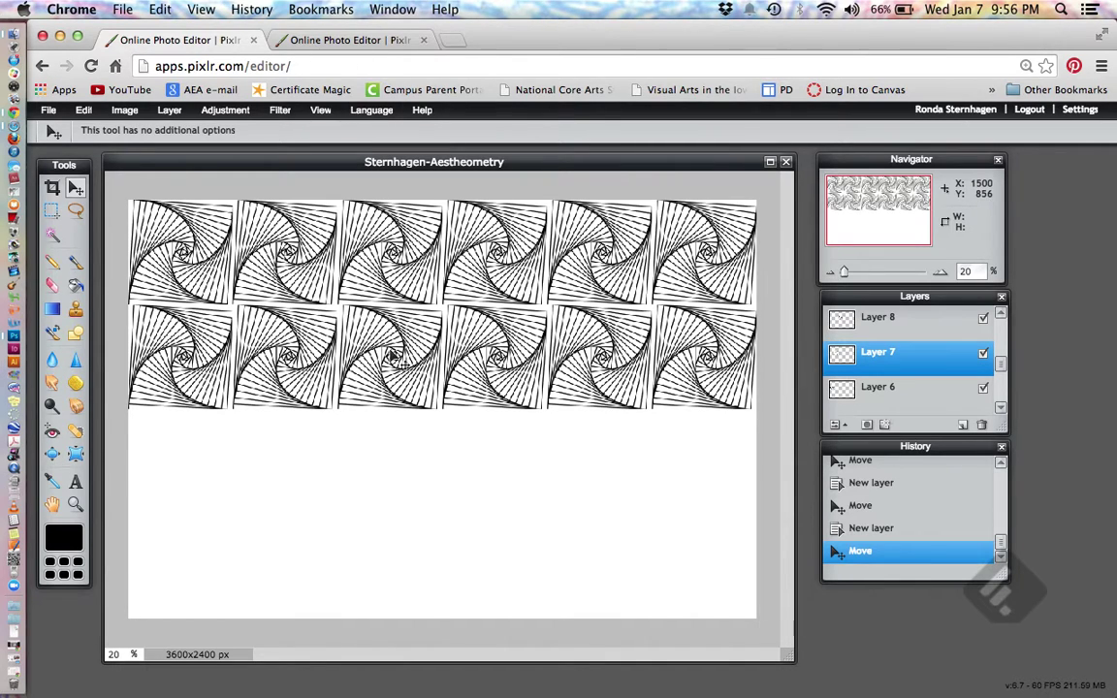
Paste three spiral designs and place them side by side as the first three tiles of a third row.
{"action": "key", "text": "super+v"}
{"action": "left_click_drag", "start_coordinate": [427, 429], "coordinate": [184, 491]}
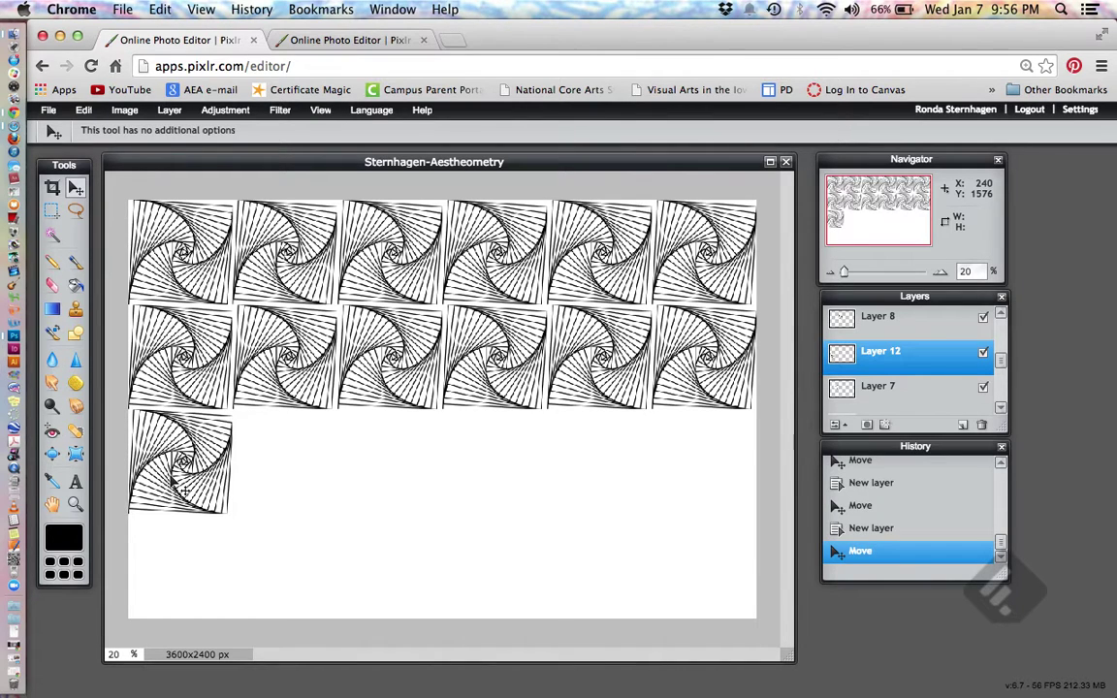
{"action": "key", "text": "super+v"}
{"action": "left_click_drag", "start_coordinate": [444, 483], "coordinate": [283, 481]}
{"action": "key", "text": "super+v"}
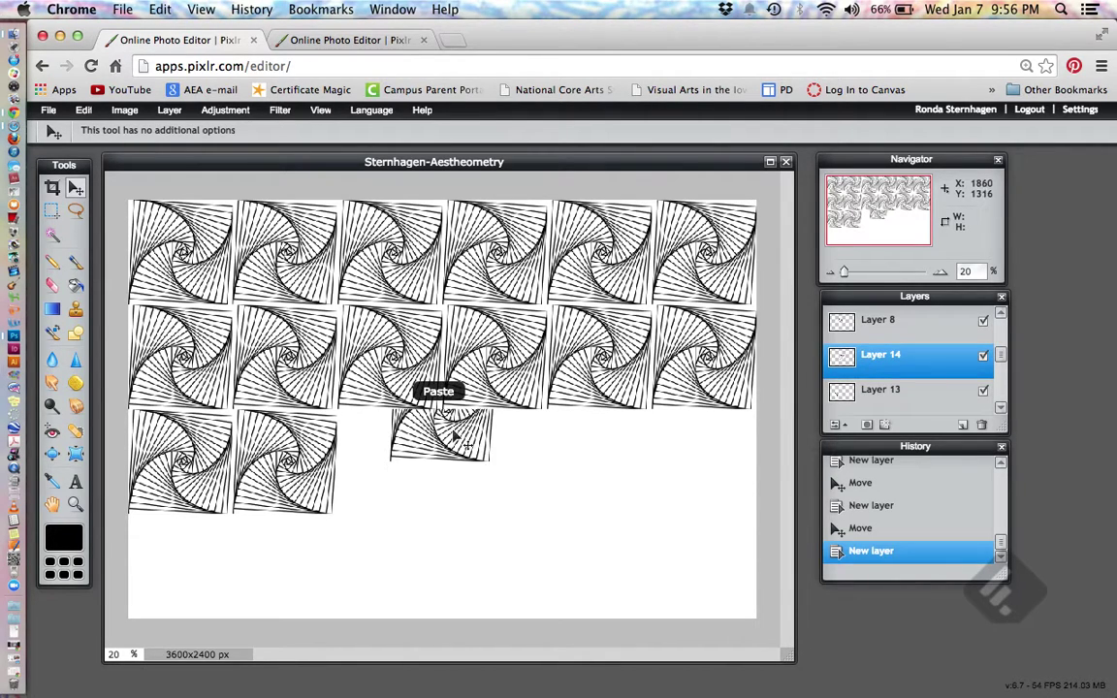
{"action": "left_click_drag", "start_coordinate": [454, 448], "coordinate": [399, 489]}
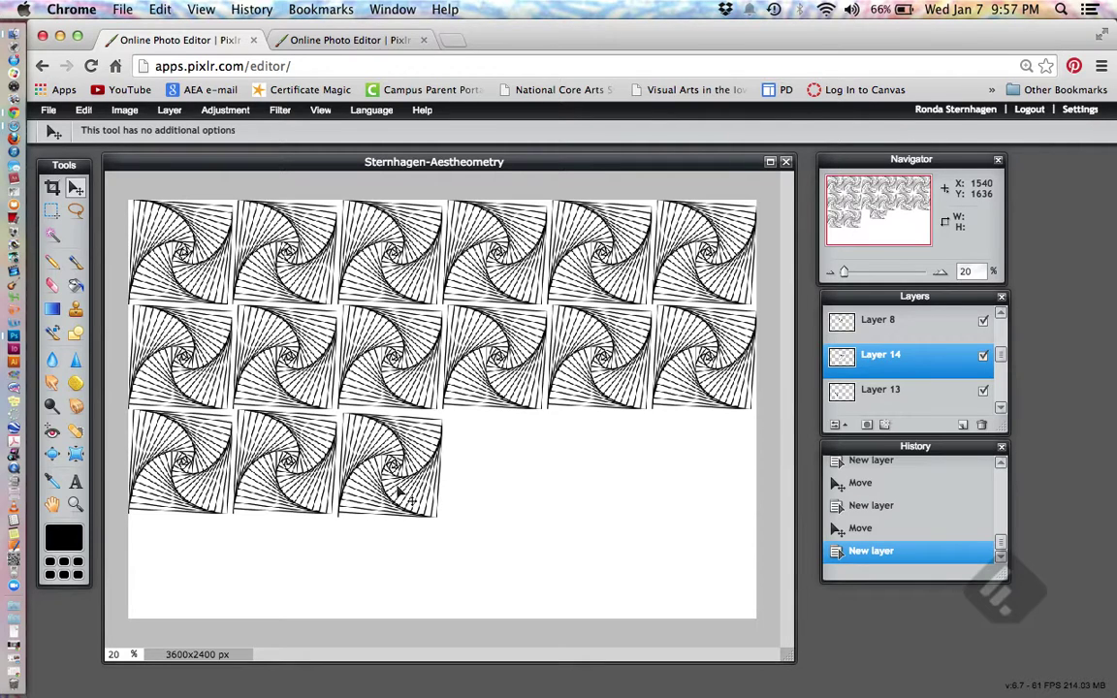
Paste three more spiral designs and place them as the fourth, fifth and sixth tiles of the third row.
{"action": "key", "text": "super+v"}
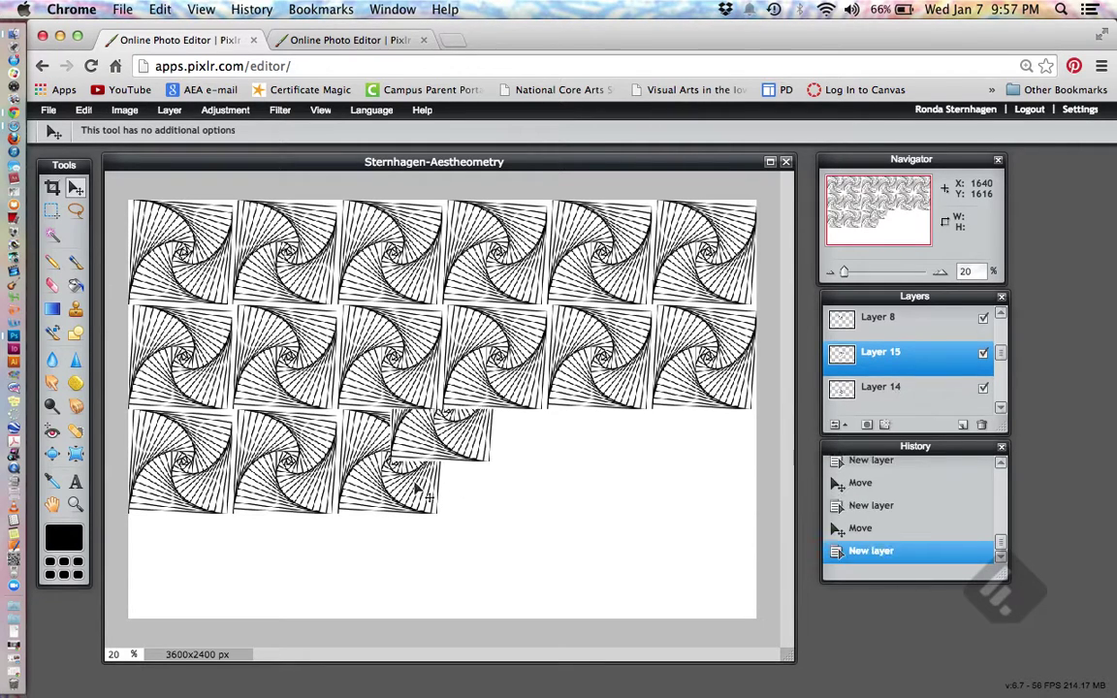
{"action": "left_click_drag", "start_coordinate": [464, 451], "coordinate": [515, 498]}
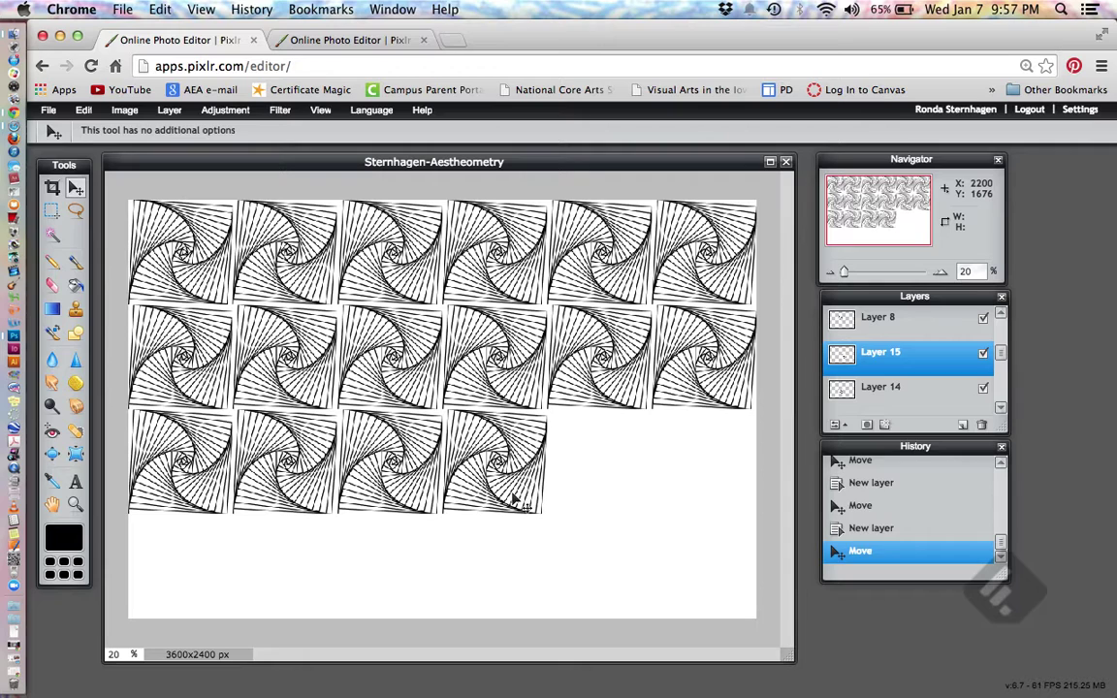
{"action": "key", "text": "super+v"}
{"action": "left_click_drag", "start_coordinate": [463, 444], "coordinate": [618, 493]}
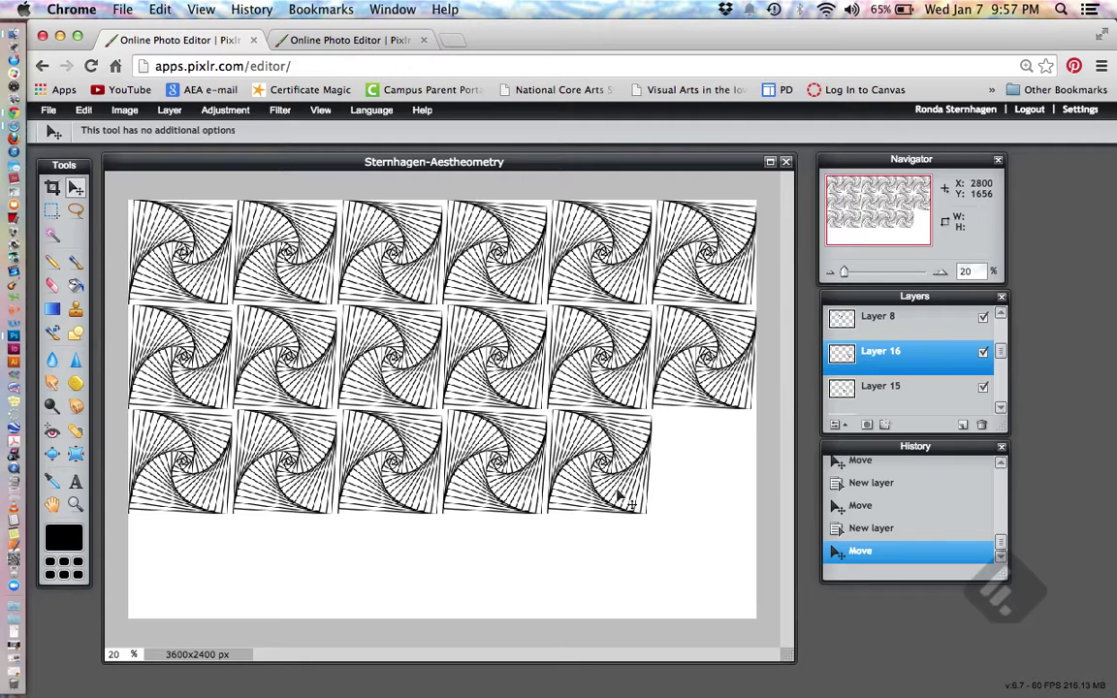
{"action": "key", "text": "super+v"}
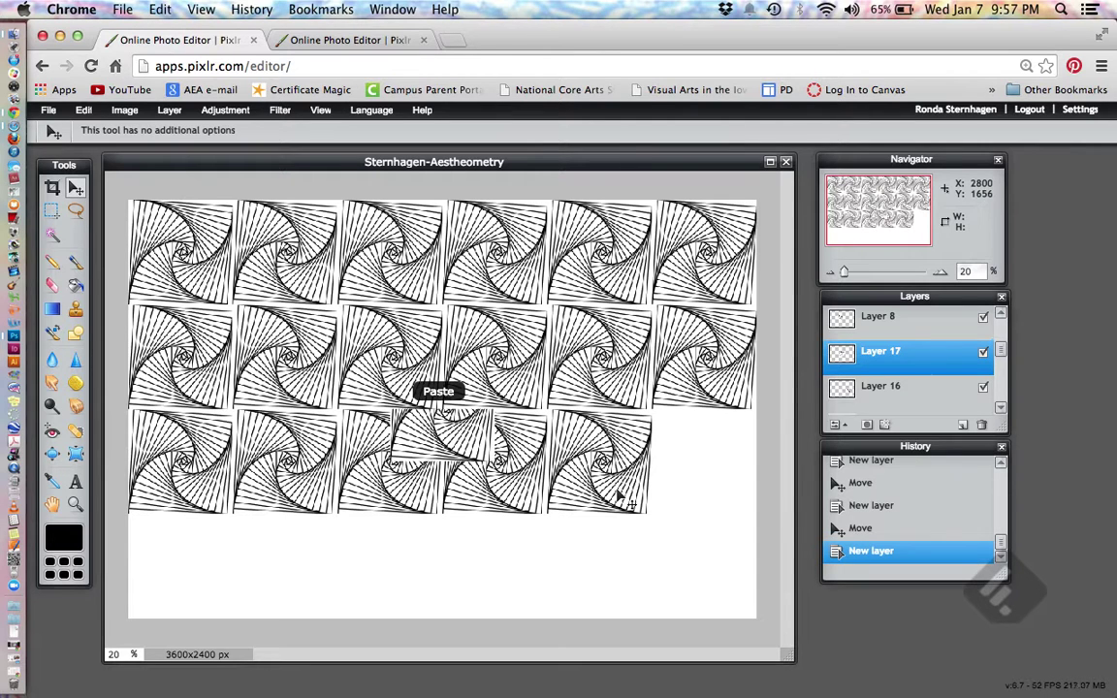
{"action": "left_click_drag", "start_coordinate": [423, 444], "coordinate": [686, 490]}
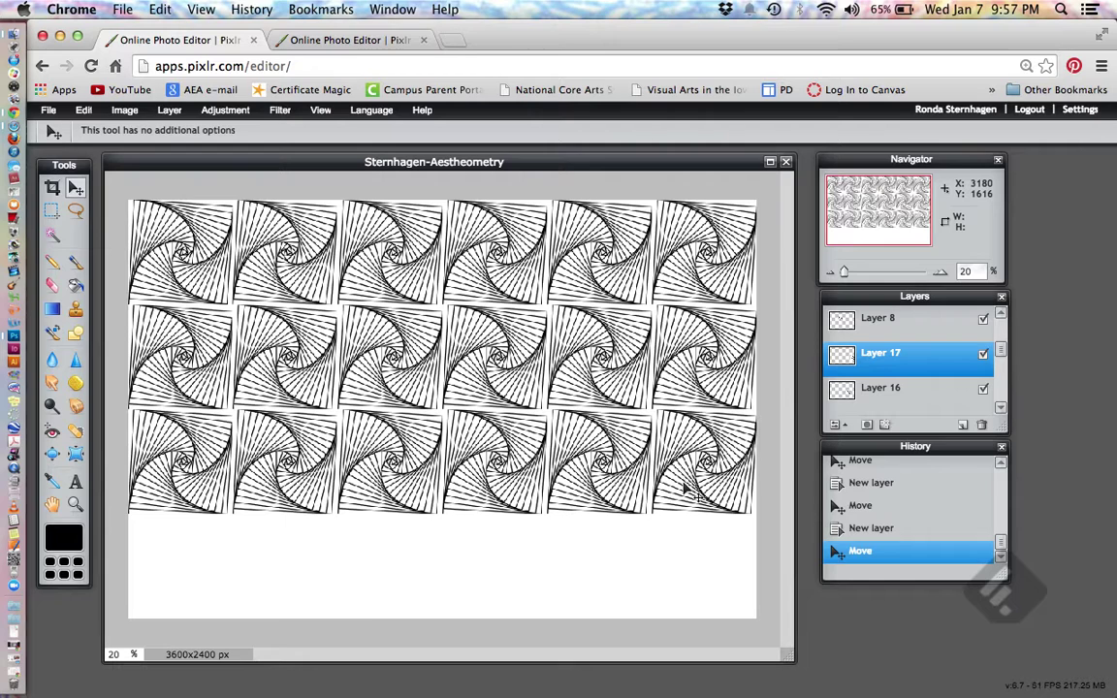
Save the three-row pattern to the Desktop as a JPEG at quality 80, replacing the existing file of the same name.
{"action": "left_click", "coordinate": [53, 112]}
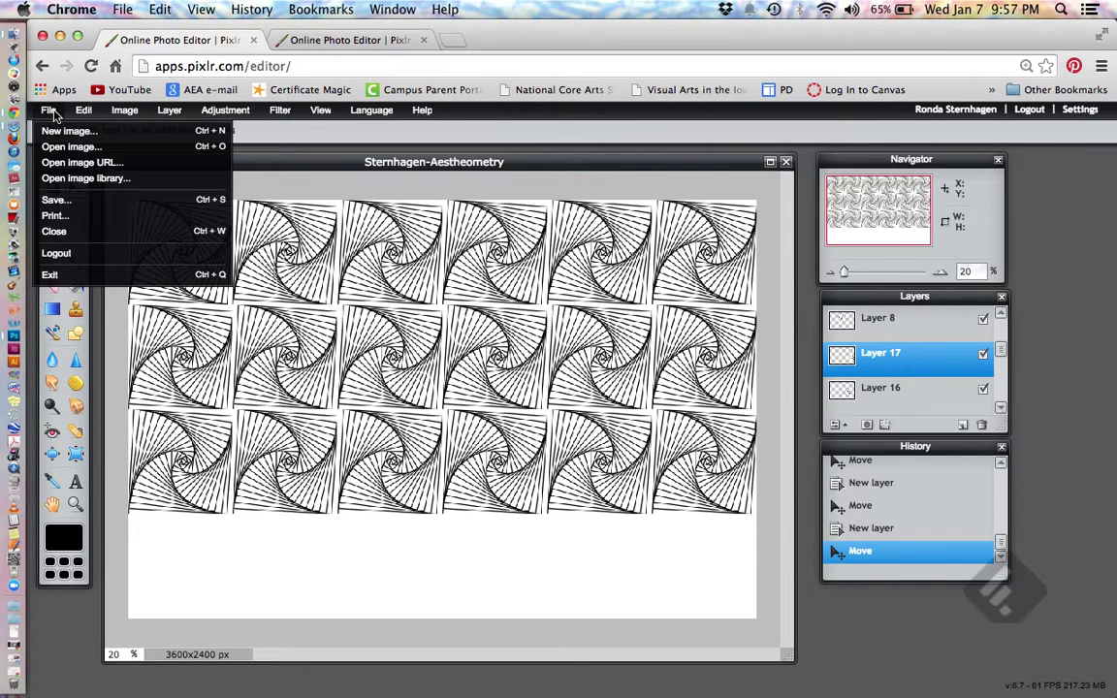
{"action": "left_click", "coordinate": [57, 200]}
{"action": "key", "text": "Return"}
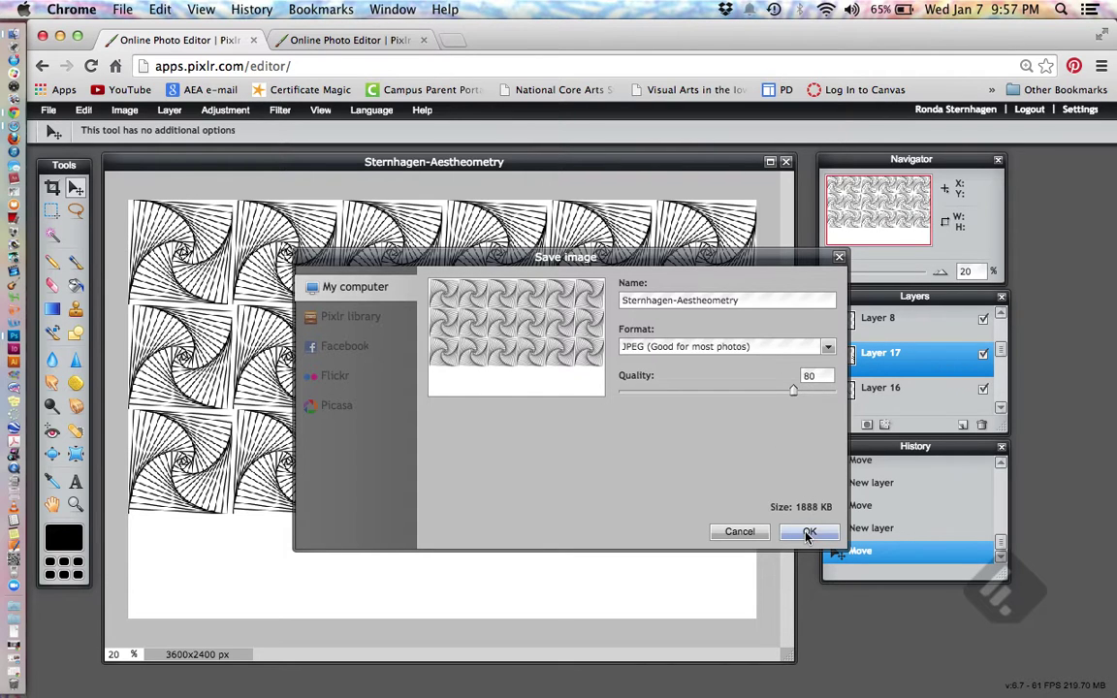
{"action": "left_click", "coordinate": [808, 533]}
{"action": "left_click", "coordinate": [775, 466]}
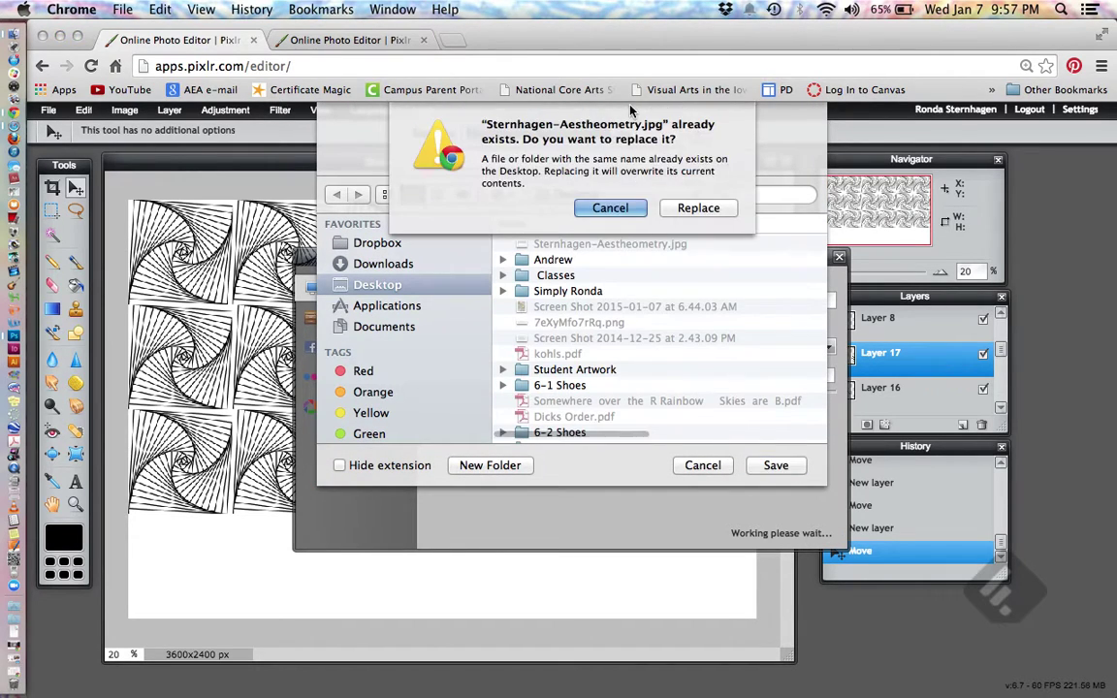
{"action": "left_click", "coordinate": [699, 207]}
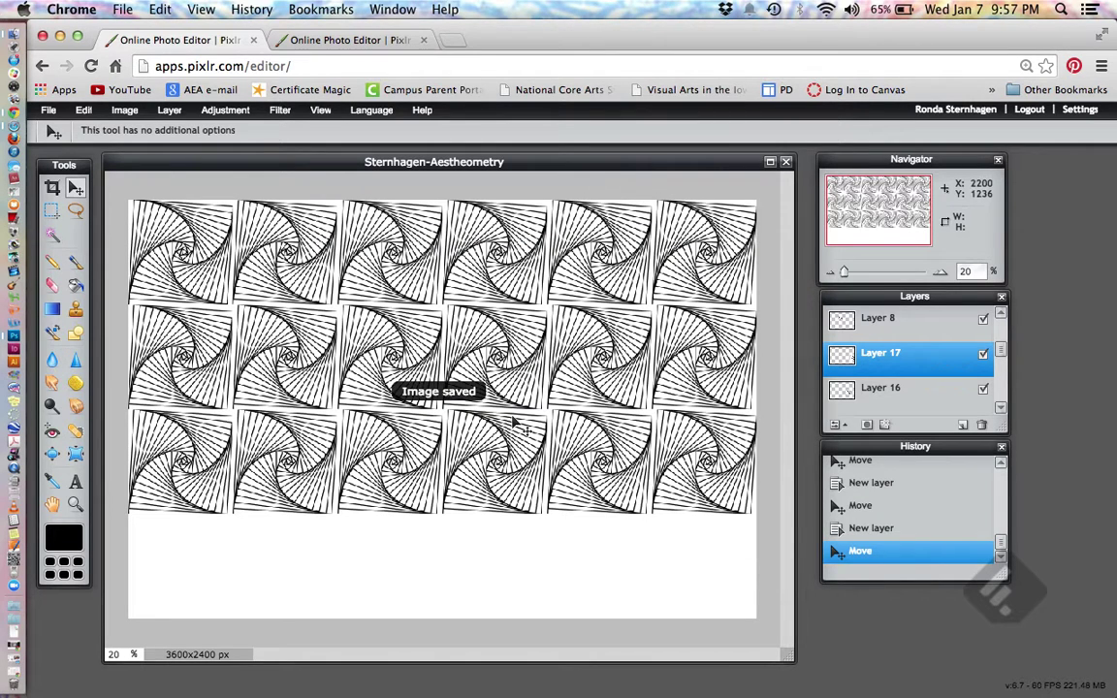
Paste three spiral designs and place them side by side as the first three tiles of a fourth row along the canvas's lower edge.
{"action": "key", "text": "super+v"}
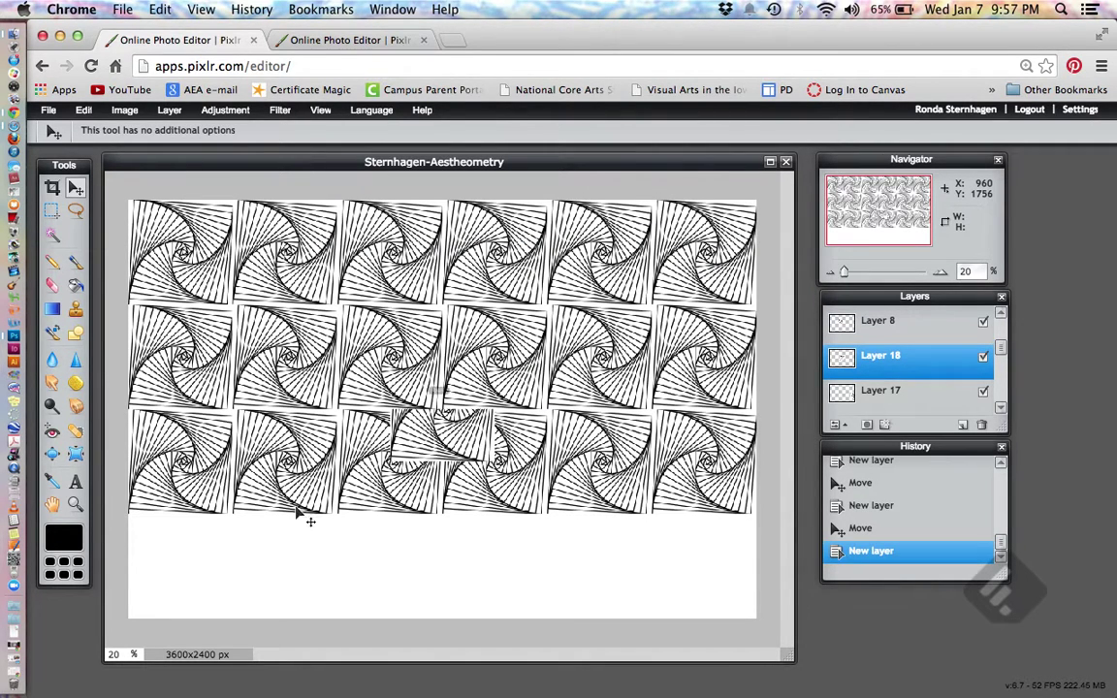
{"action": "left_click_drag", "start_coordinate": [383, 408], "coordinate": [187, 586]}
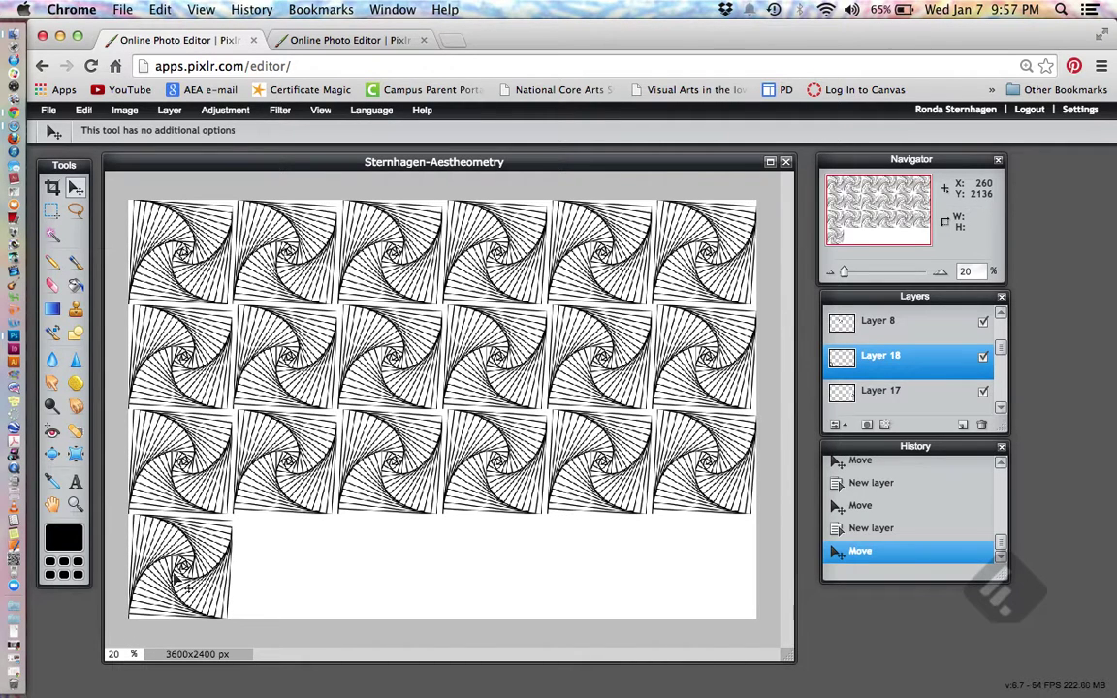
{"action": "key", "text": "super+v"}
{"action": "left_click_drag", "start_coordinate": [492, 442], "coordinate": [318, 585]}
{"action": "key", "text": "super+v"}
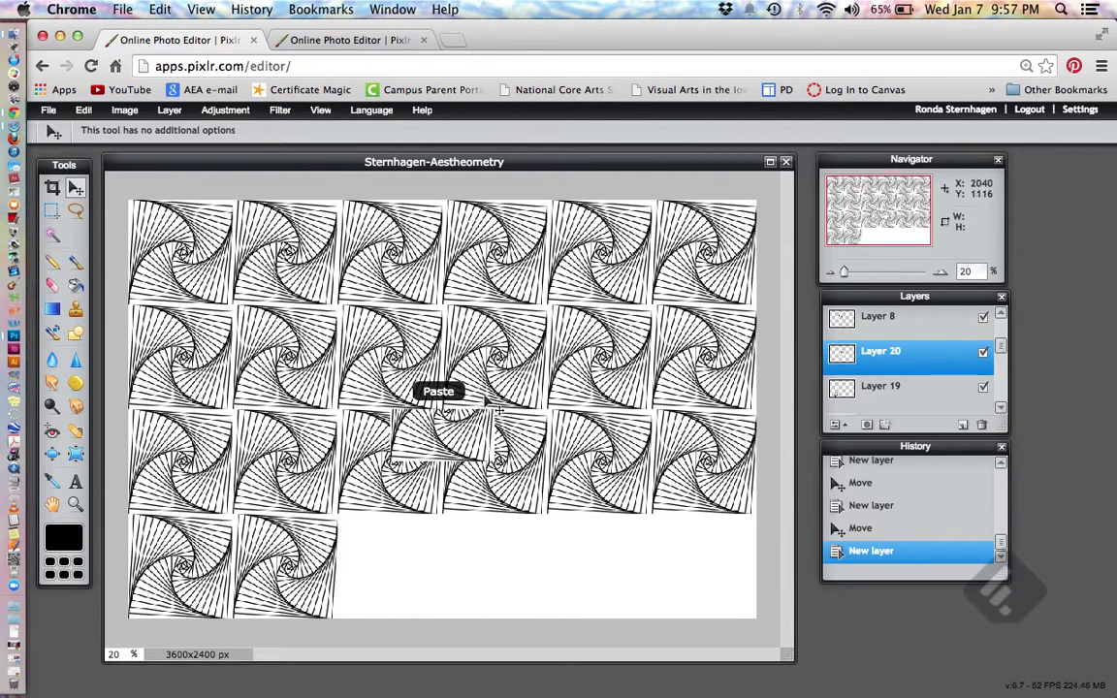
{"action": "left_click_drag", "start_coordinate": [452, 427], "coordinate": [398, 587]}
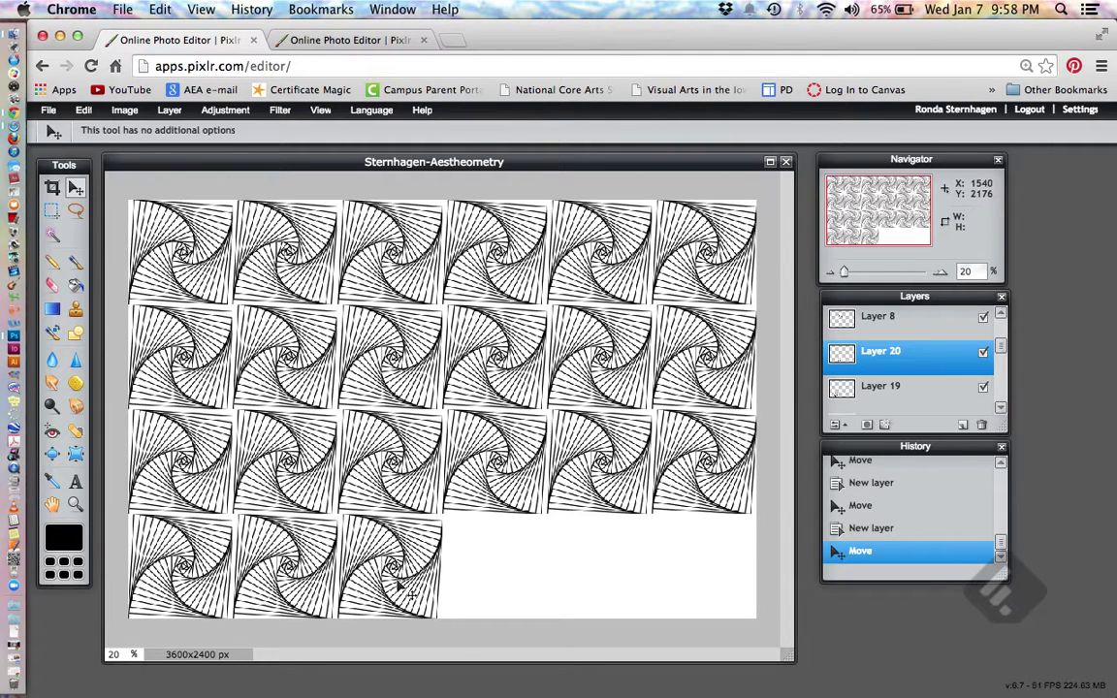
Paste three more spiral designs and place them as the fourth, fifth and sixth tiles of the fourth row, filling the canvas.
{"action": "key", "text": "super+v"}
{"action": "left_click_drag", "start_coordinate": [404, 378], "coordinate": [499, 579]}
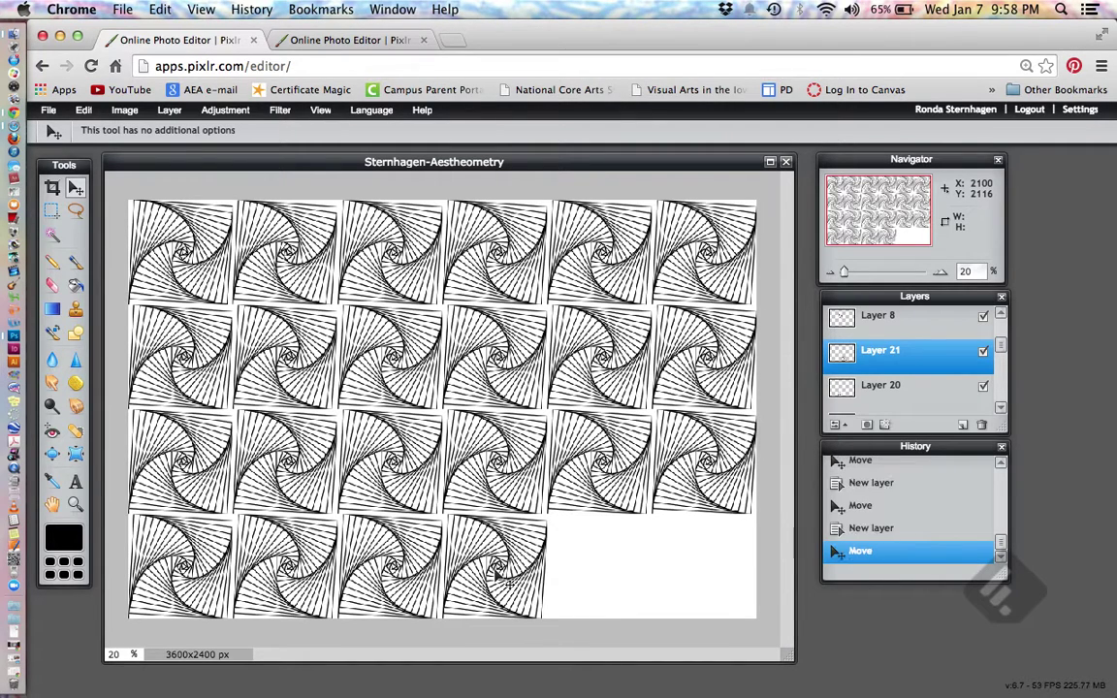
{"action": "key", "text": "super+v"}
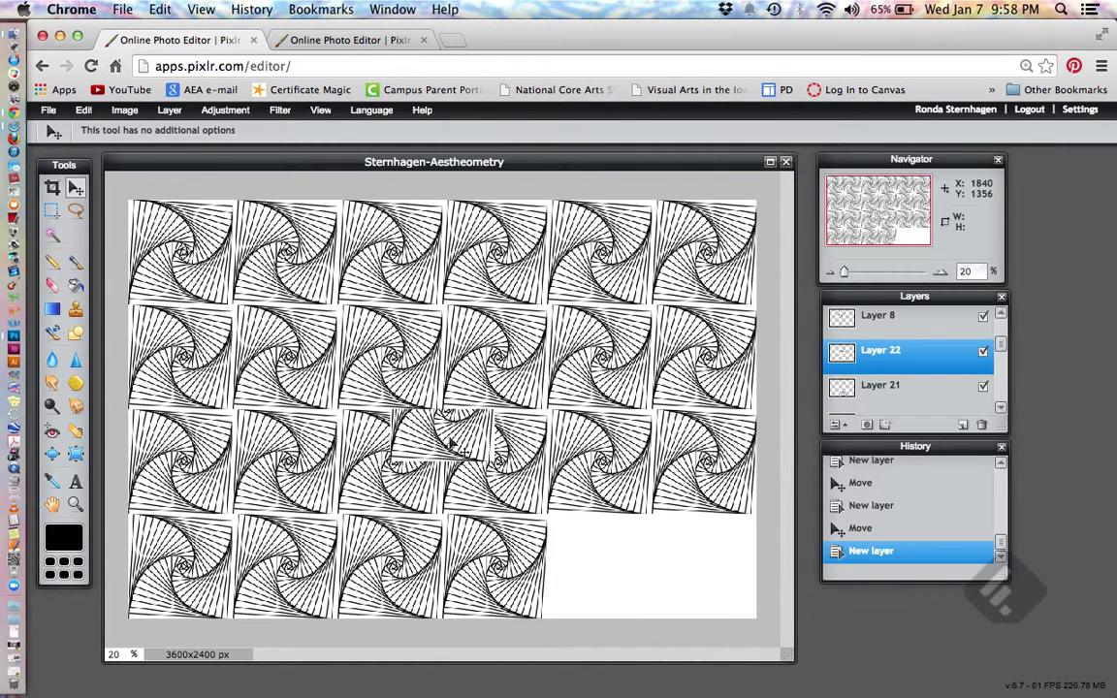
{"action": "left_click_drag", "start_coordinate": [448, 443], "coordinate": [607, 594]}
{"action": "key", "text": "super+v"}
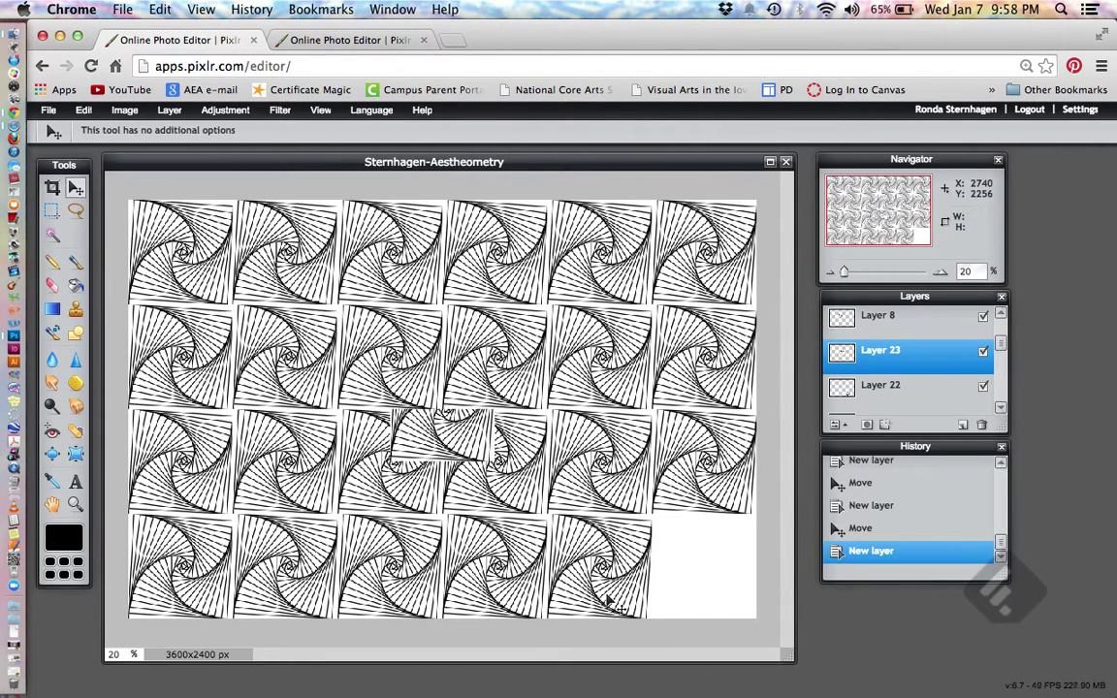
{"action": "left_click_drag", "start_coordinate": [475, 427], "coordinate": [734, 588]}
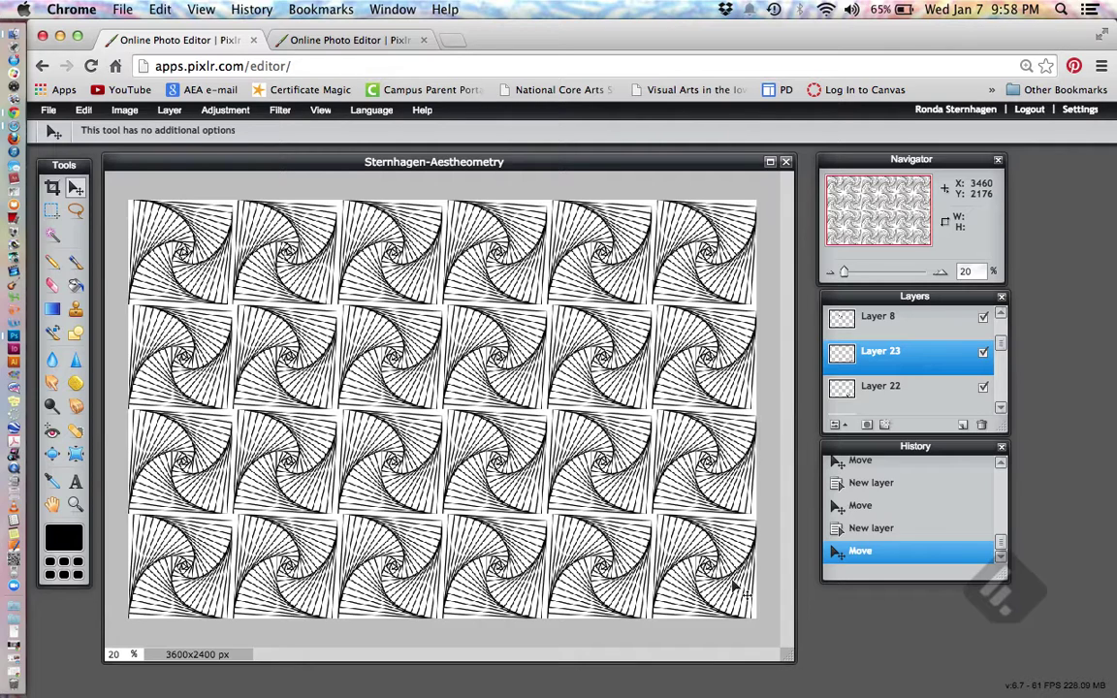
Save the finished pattern to the Desktop as a JPEG at quality 100, keeping its name and replacing the existing file.
{"action": "key", "text": "super+s"}
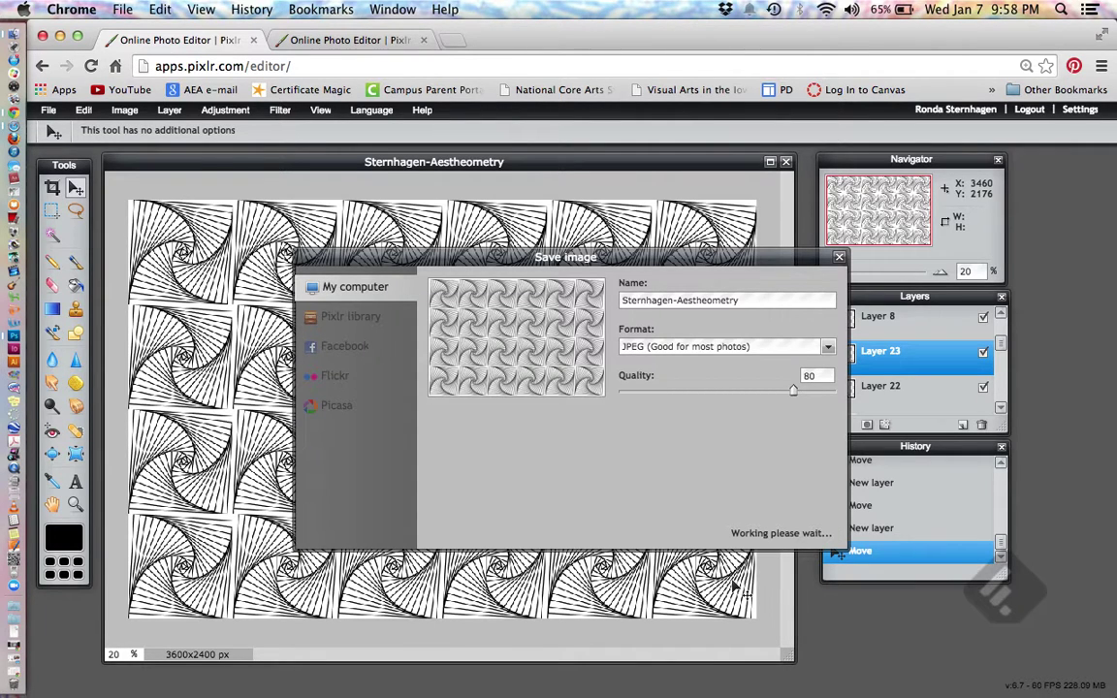
{"action": "double_click", "coordinate": [808, 375]}
{"action": "type", "text": "100"}
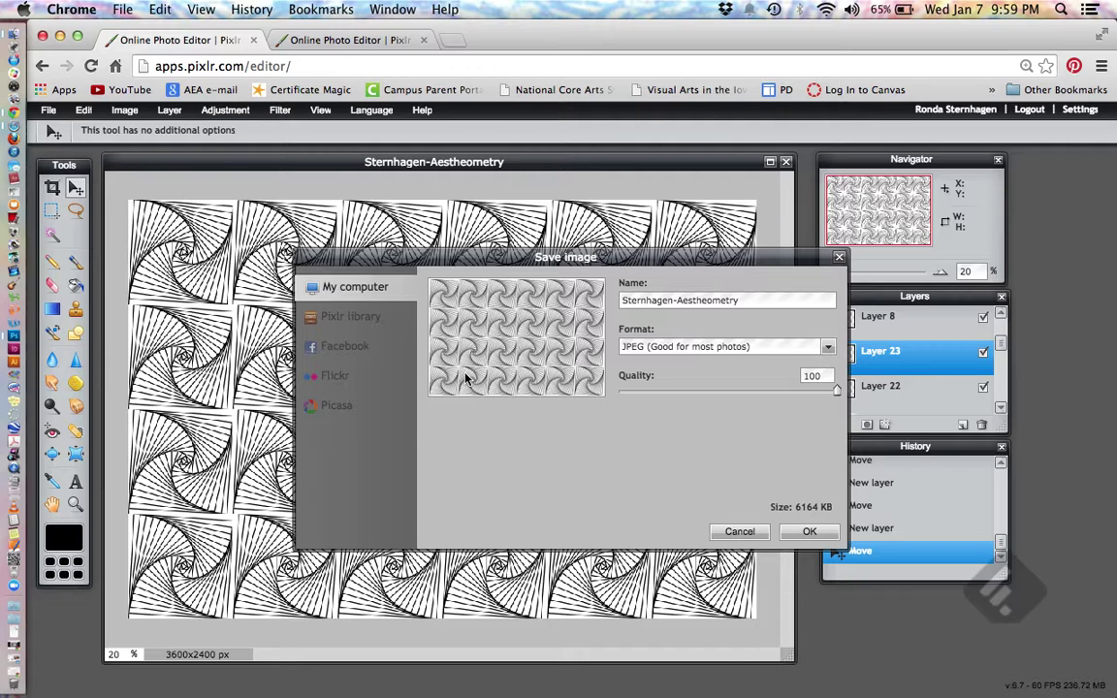
{"action": "left_click", "coordinate": [810, 533]}
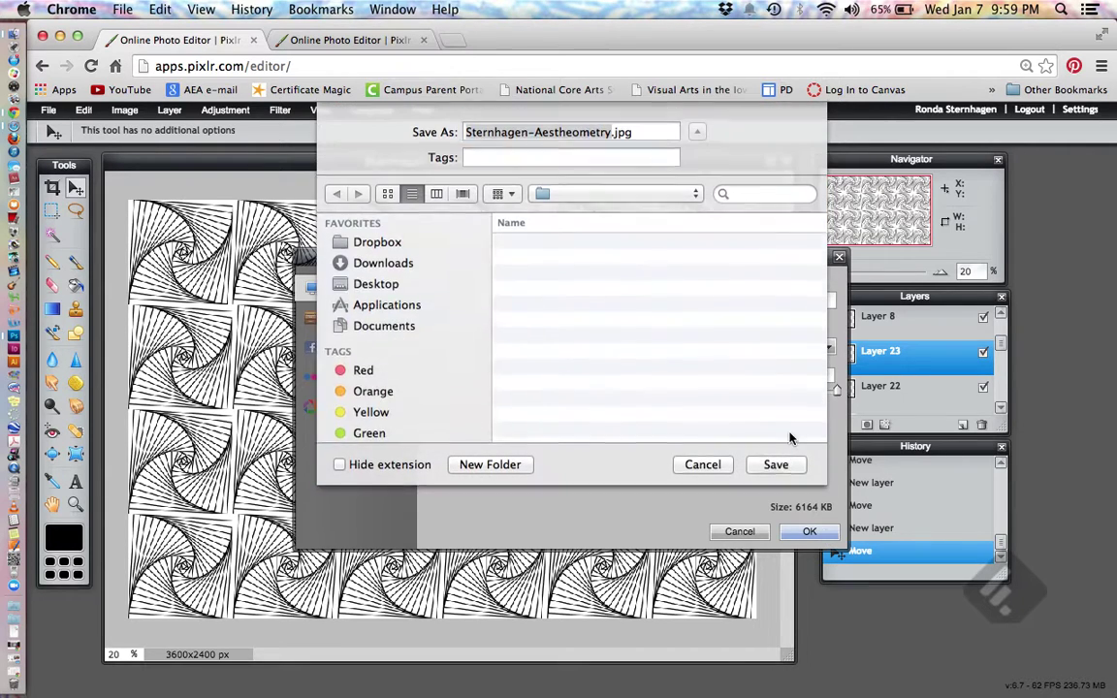
{"action": "left_click", "coordinate": [776, 465]}
{"action": "left_click", "coordinate": [695, 205]}
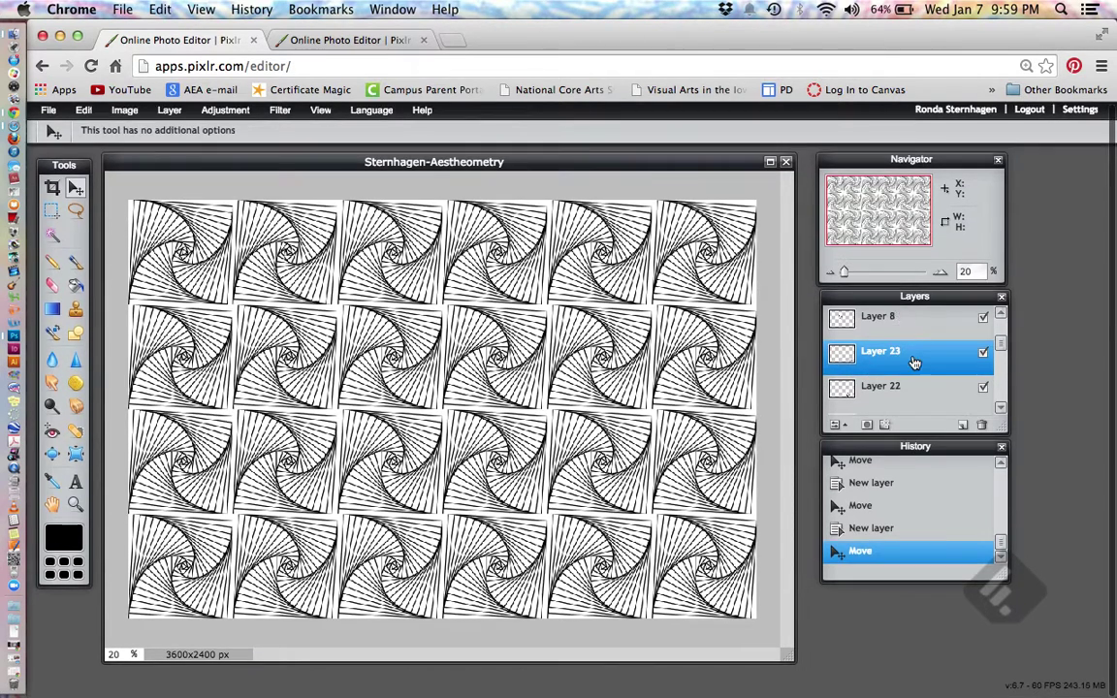
Move Layer 23 below Layer 22 in the layer order and bring the uppermost layers of the stack into view.
{"action": "left_click_drag", "start_coordinate": [897, 352], "coordinate": [897, 402]}
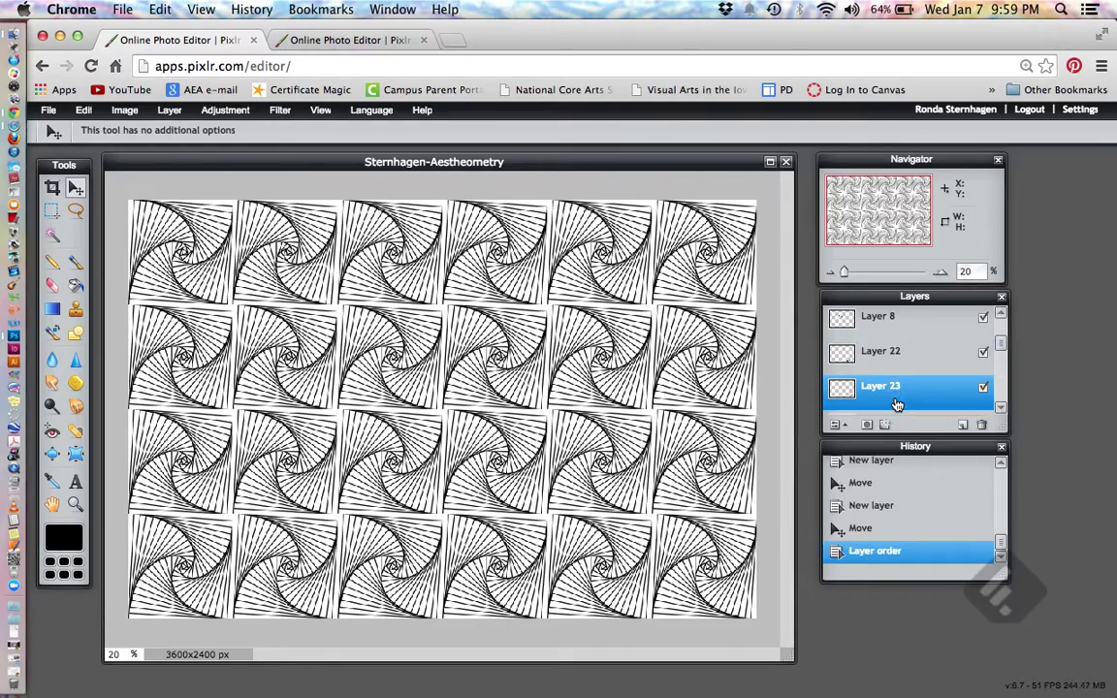
{"action": "scroll", "coordinate": [898, 357], "scroll_direction": "up", "scroll_amount": 1}
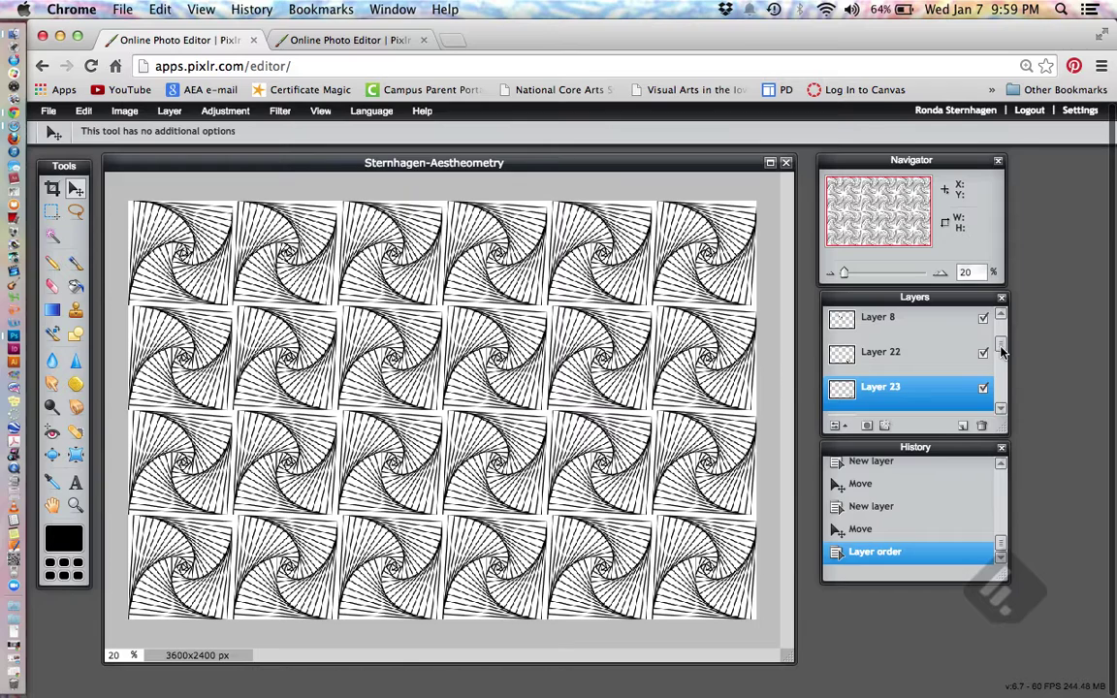
{"action": "mouse_move", "coordinate": [1001, 345]}
{"action": "left_mouse_down"}
{"action": "mouse_move", "coordinate": [1000, 402]}
{"action": "mouse_move", "coordinate": [992, 324]}
{"action": "left_mouse_up"}
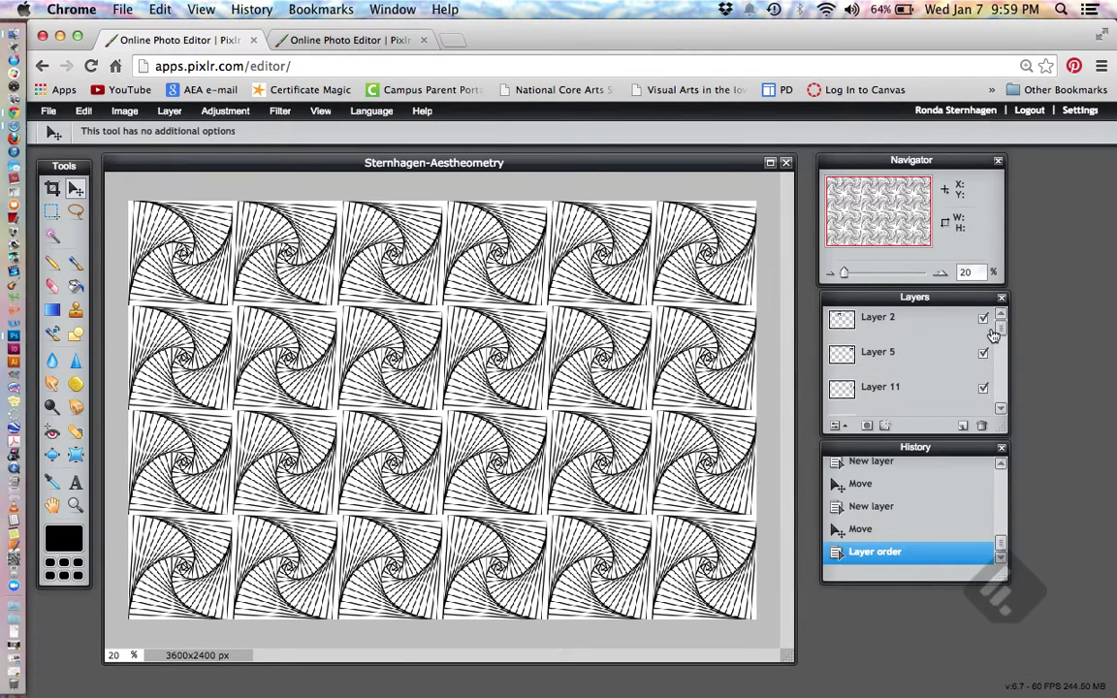